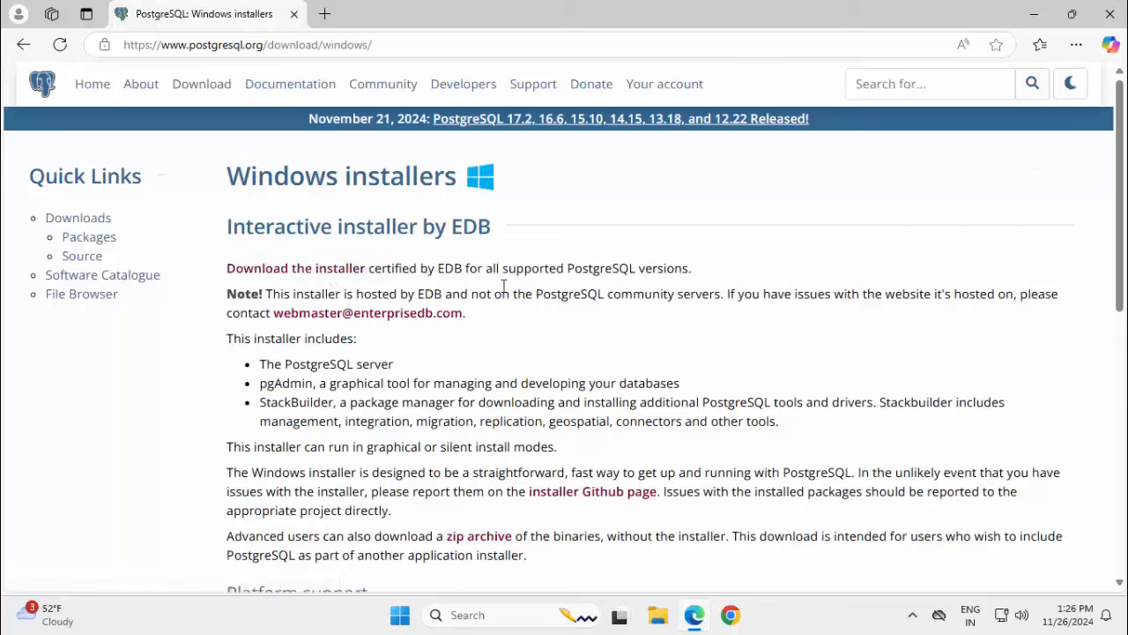
Download the PostgreSQL 17.2 Windows x86-64 installer from EDB and run postgresql-17.2-1-windows-x64.exe
{"action": "left_click", "coordinate": [328, 277]}
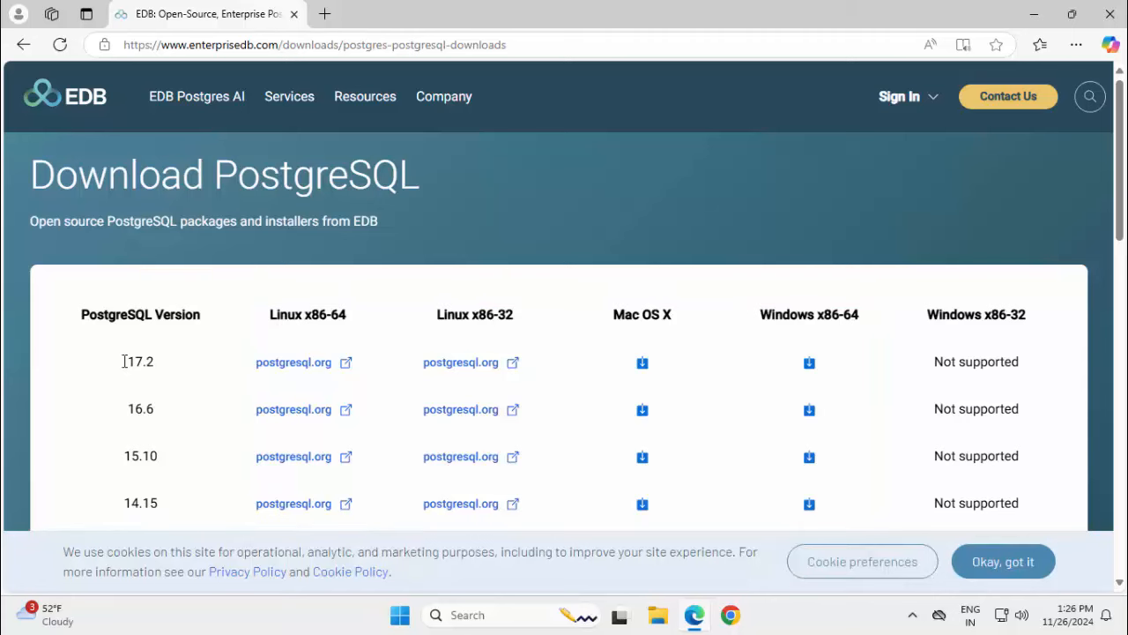
{"action": "left_click", "coordinate": [810, 365]}
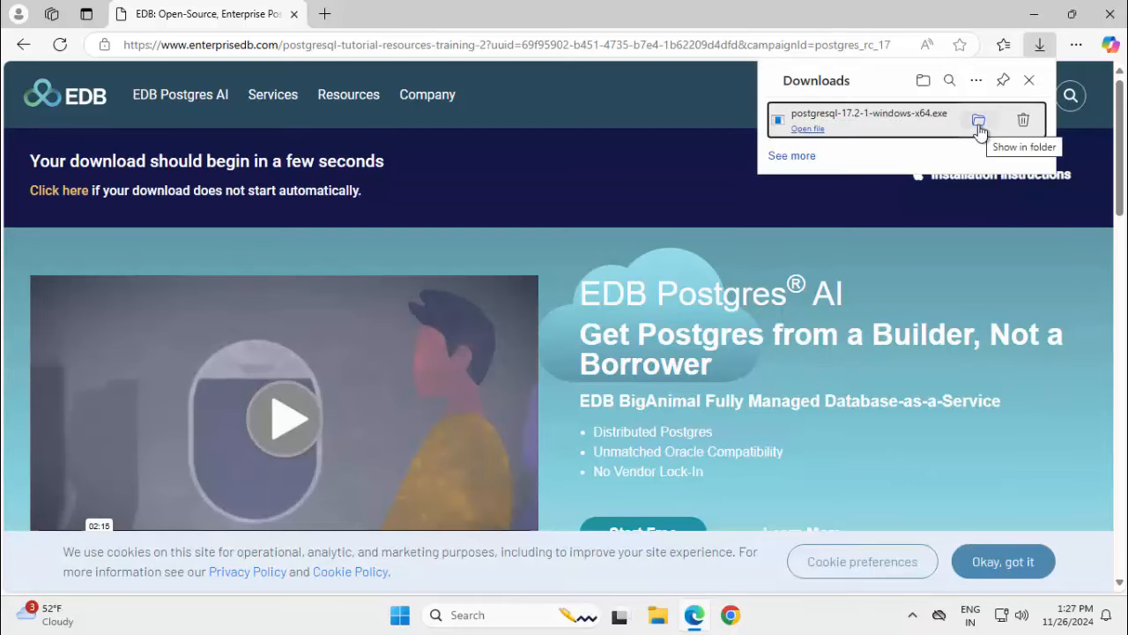
{"action": "left_click", "coordinate": [978, 121]}
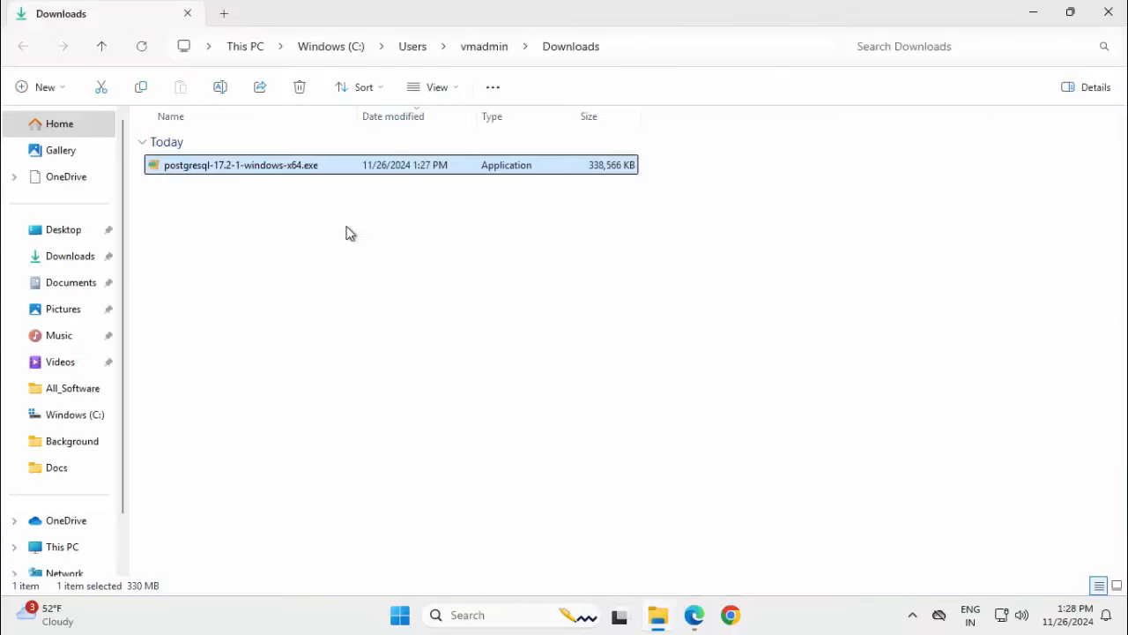
{"action": "double_click", "coordinate": [318, 167]}
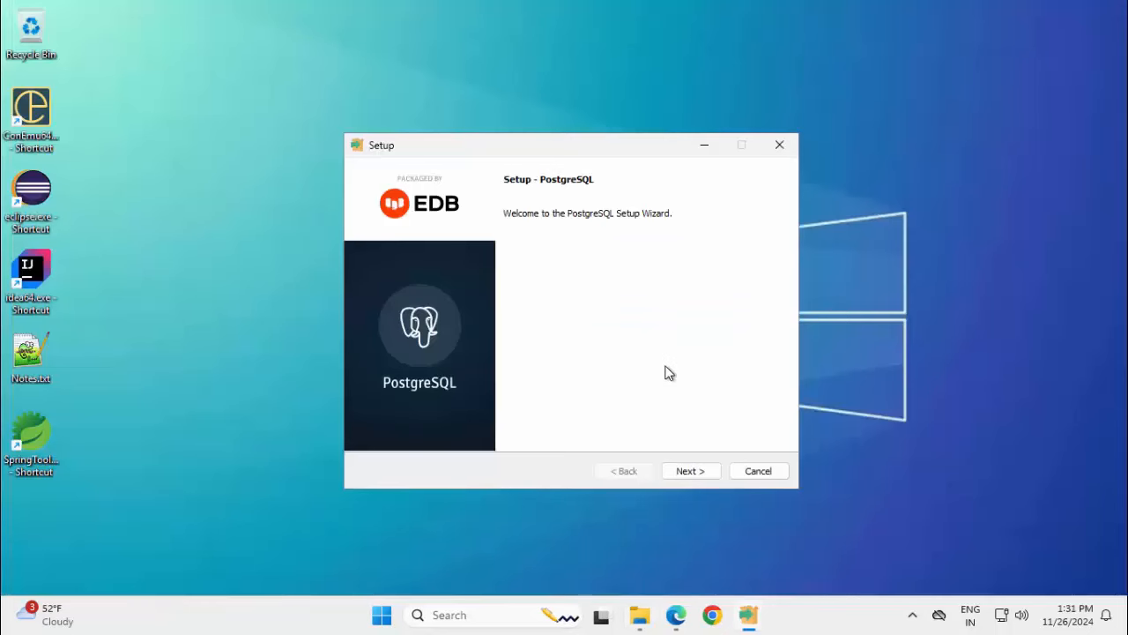
Keep the default install folder, all four components and C:\Program Files\PostgreSQL\17\data as data directory
{"action": "left_click", "coordinate": [692, 473]}
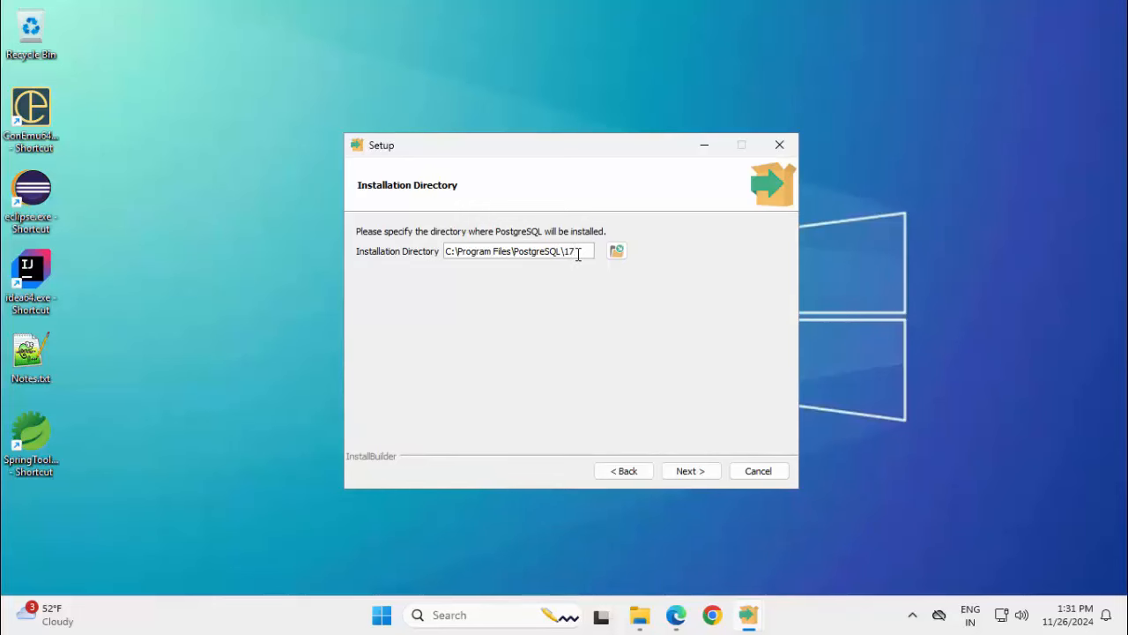
{"action": "left_click", "coordinate": [697, 472]}
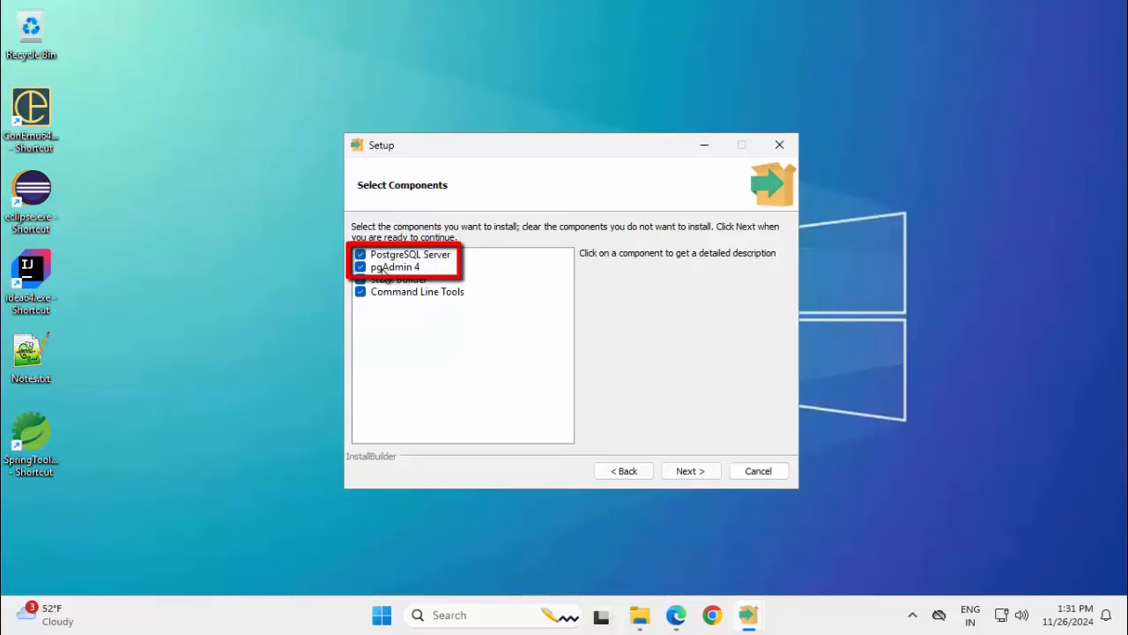
{"action": "left_click", "coordinate": [693, 471]}
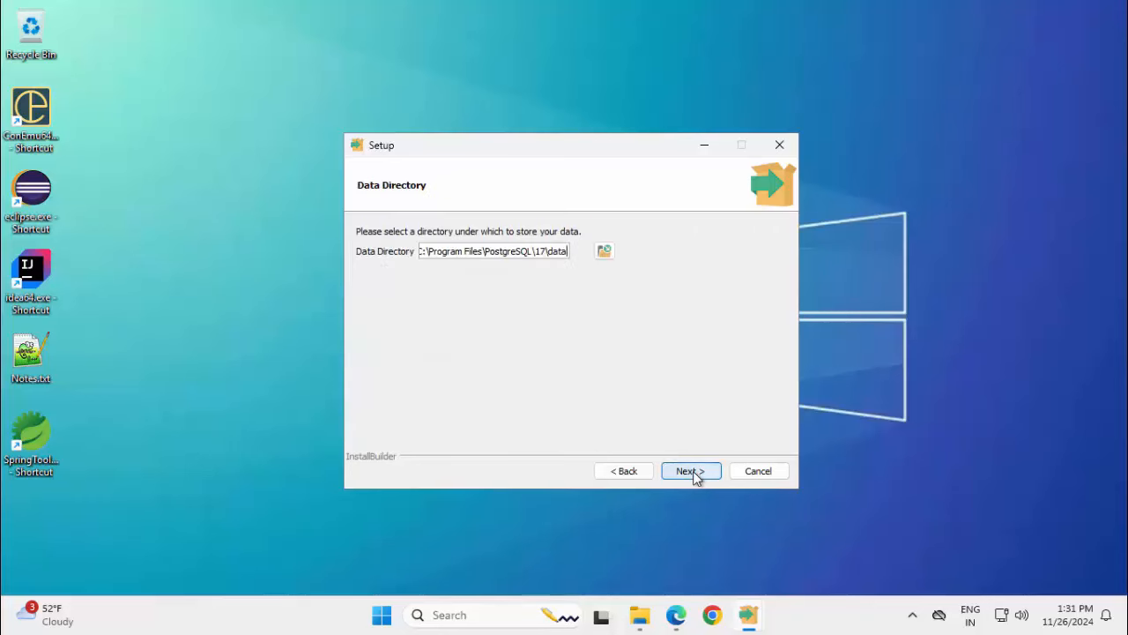
{"action": "left_click", "coordinate": [681, 470]}
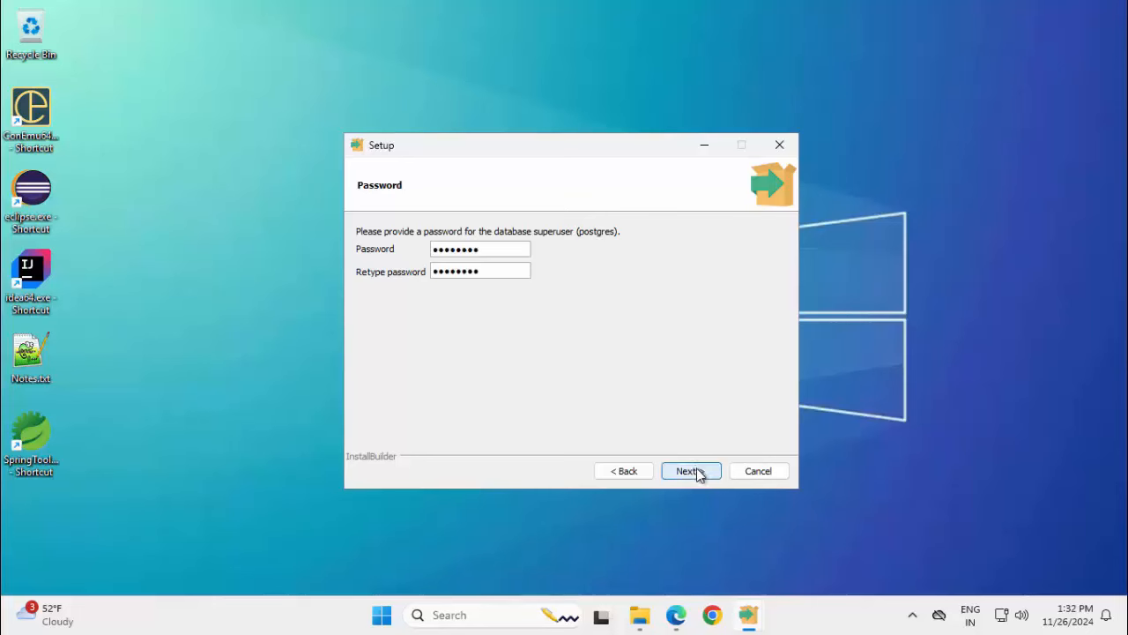
Accept the superuser password, port 5432 and default locale, install, and finish without Stack Builder
{"action": "left_click", "coordinate": [695, 469]}
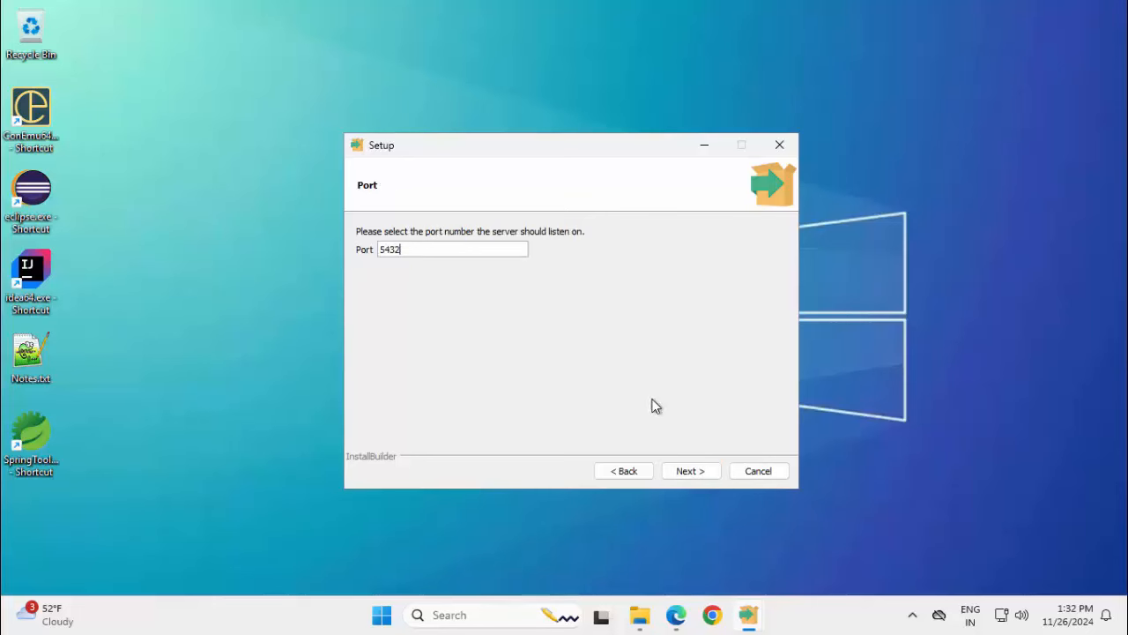
{"action": "left_click", "coordinate": [682, 472]}
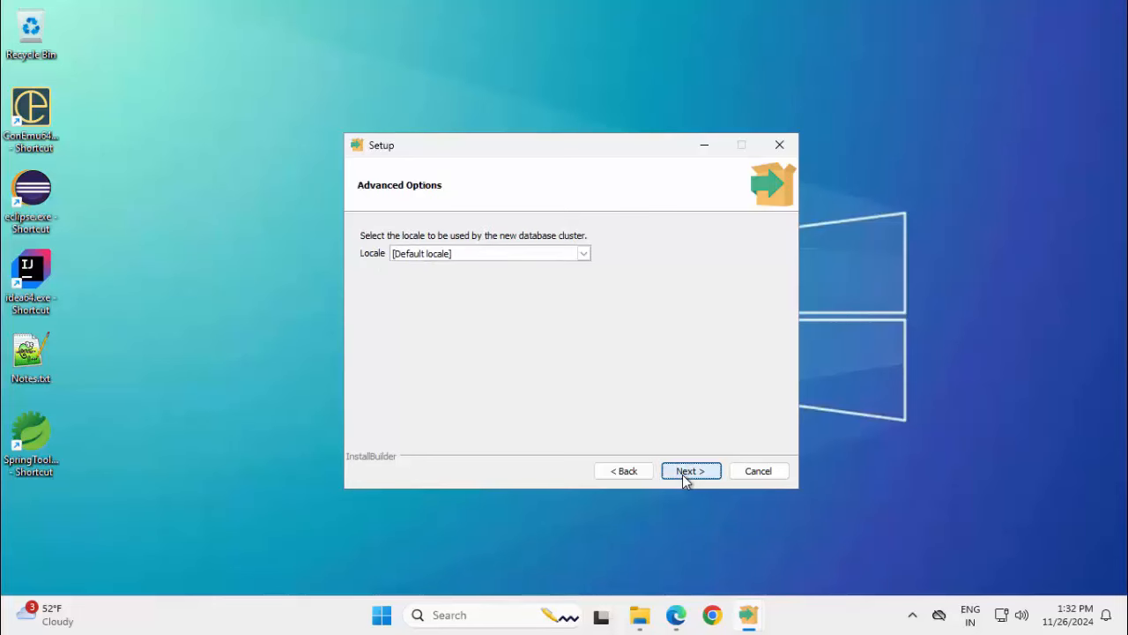
{"action": "left_click", "coordinate": [683, 473]}
{"action": "left_click", "coordinate": [683, 472]}
{"action": "left_click", "coordinate": [683, 473]}
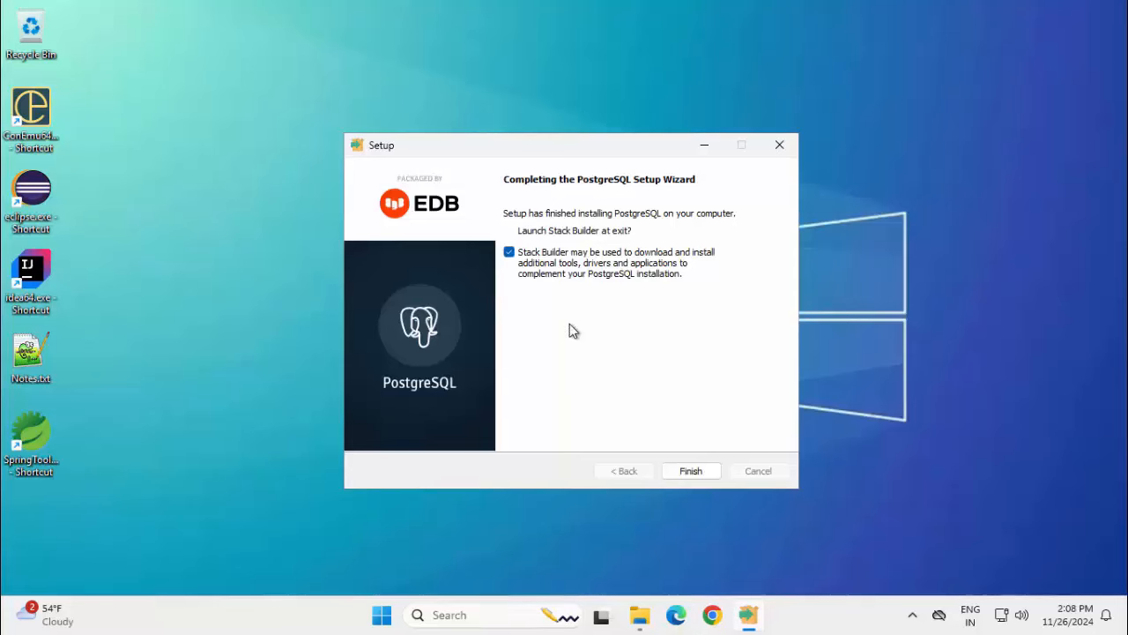
{"action": "left_click", "coordinate": [509, 253]}
{"action": "left_click", "coordinate": [691, 472]}
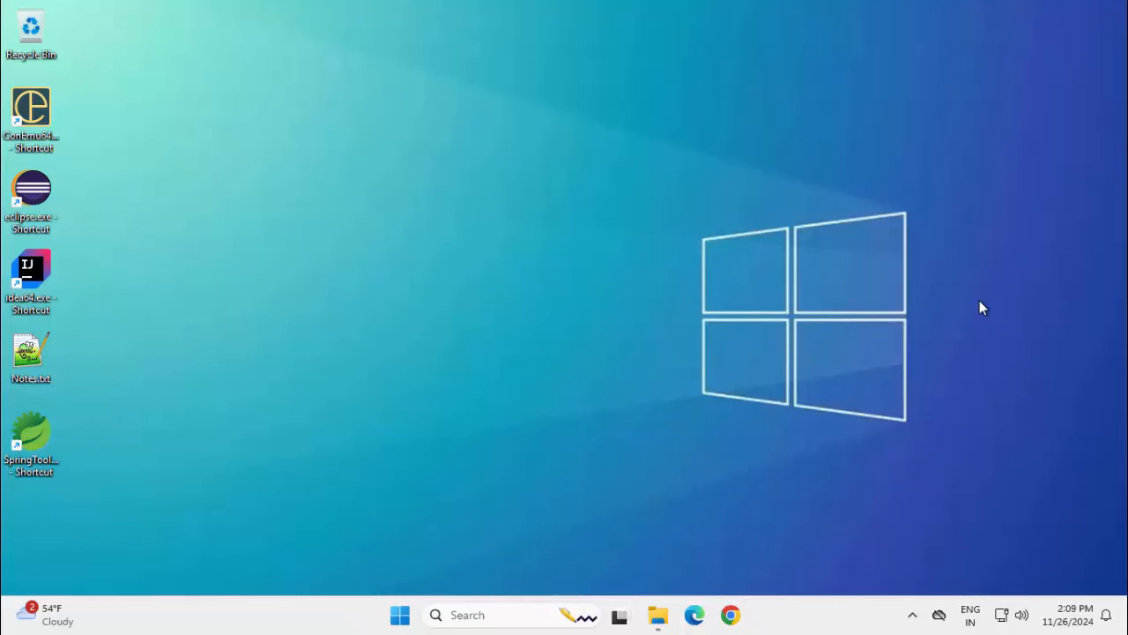
Open an administrator Command Prompt and run psql, which is reported as not recognized
{"action": "key", "text": "super"}
{"action": "type", "text": "cmd"}
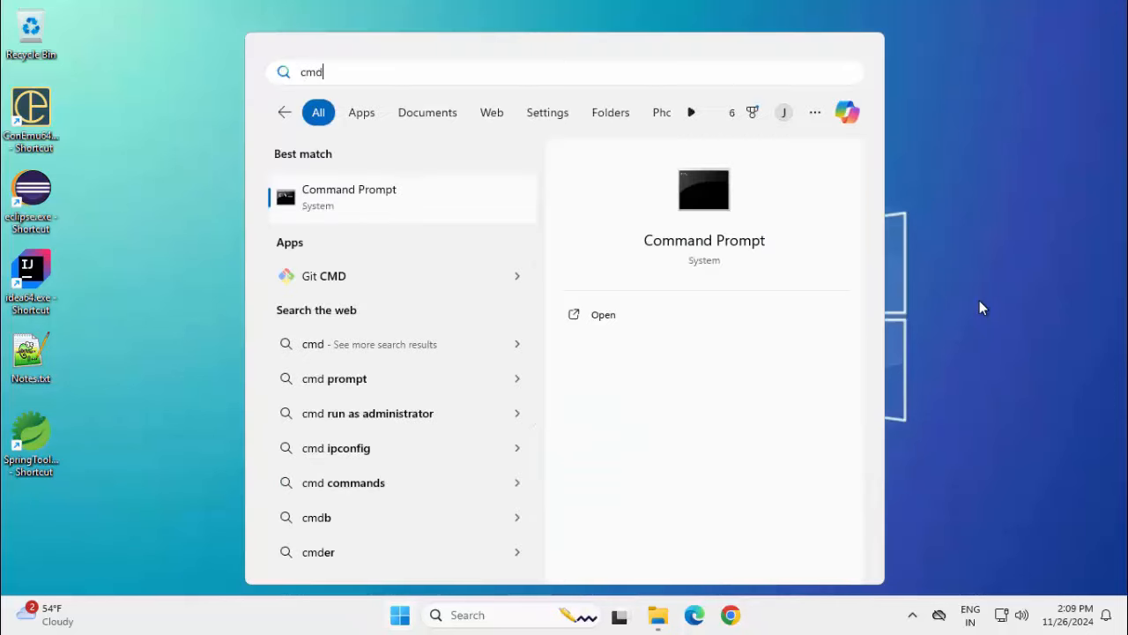
{"action": "key", "text": "ctrl+shift+Return"}
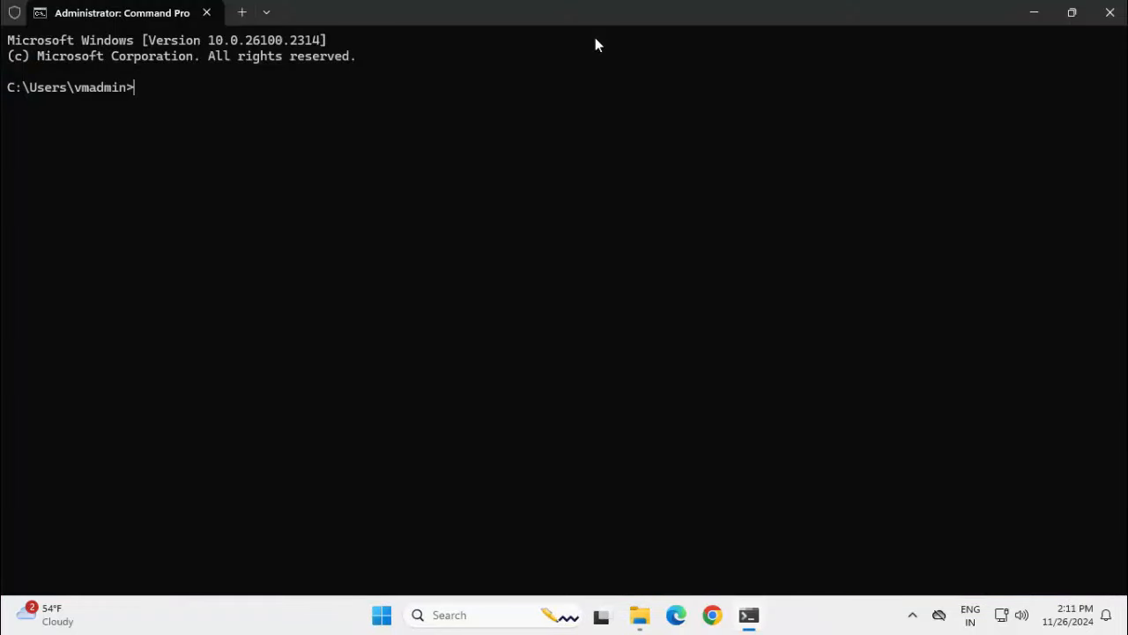
{"action": "type", "text": "psql"}
{"action": "key", "text": "Return"}
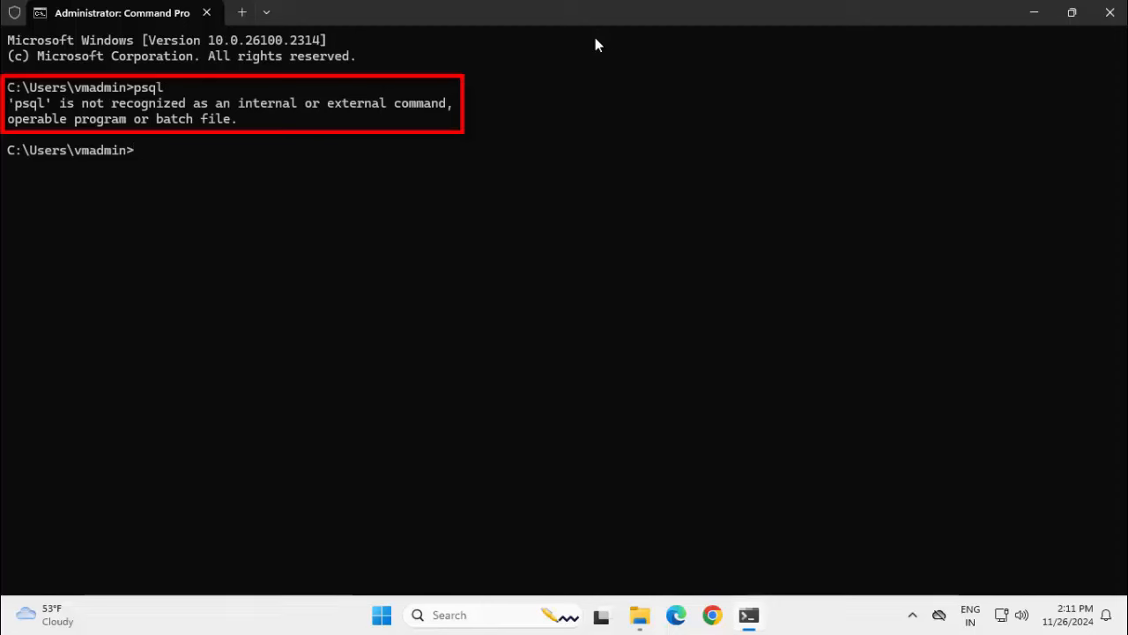
{"action": "mouse_move", "coordinate": [642, 617]}
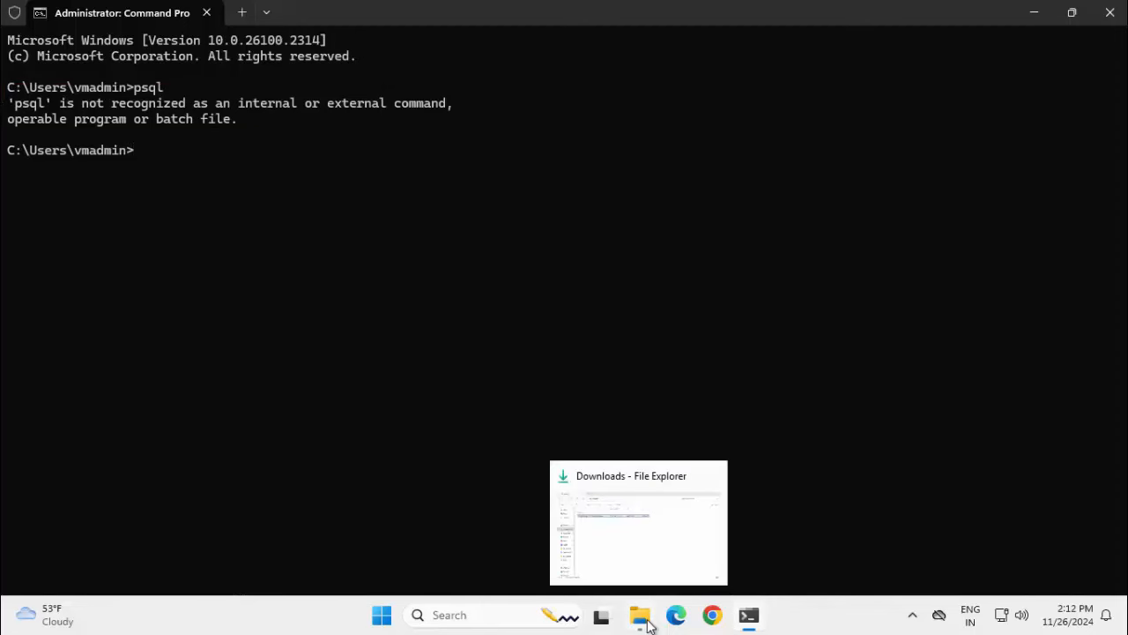
Open C:\Program Files\PostgreSQL\17\bin in File Explorer, locate psql.exe, and copy the folder path
{"action": "left_click", "coordinate": [642, 617]}
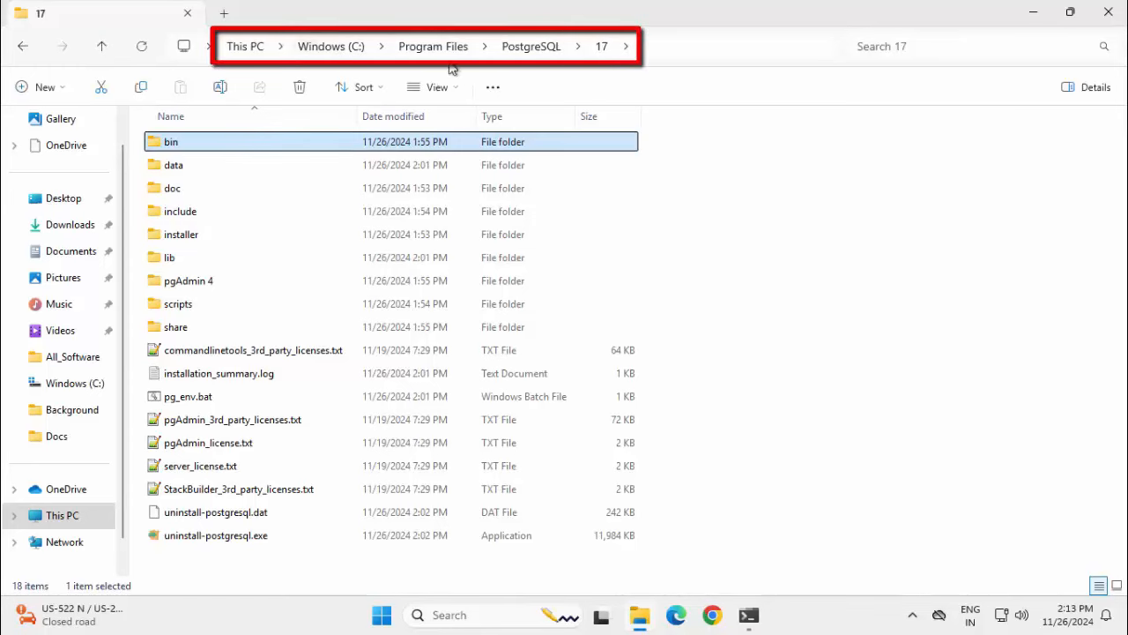
{"action": "double_click", "coordinate": [233, 146]}
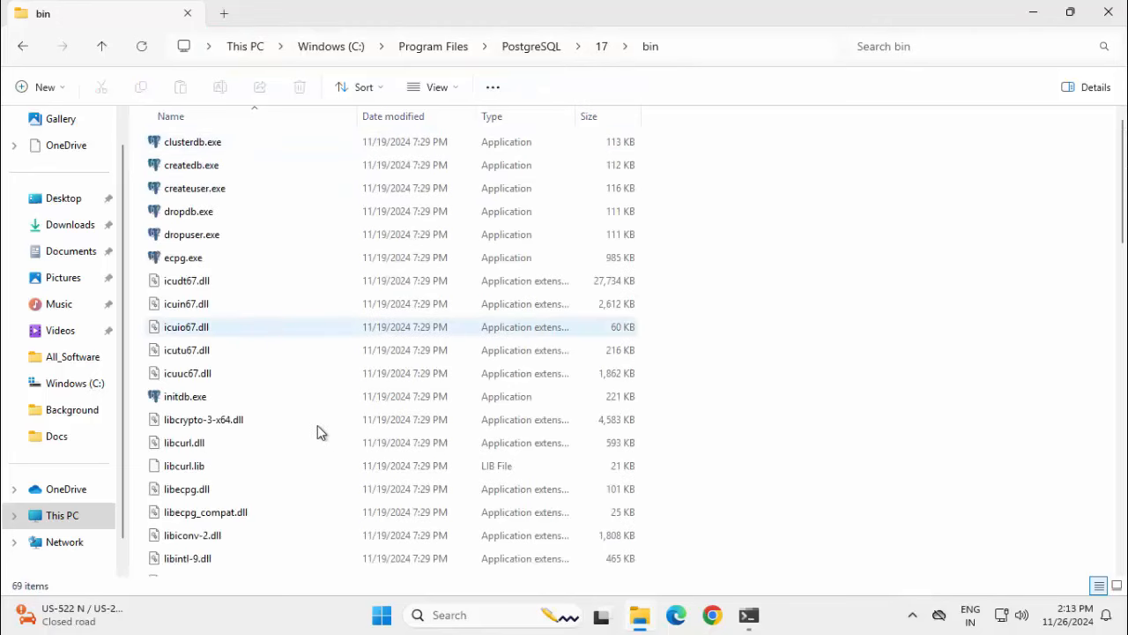
{"action": "scroll", "coordinate": [326, 449], "scroll_direction": "down", "scroll_amount": 1}
{"action": "scroll", "coordinate": [327, 449], "scroll_direction": "down", "scroll_amount": 11}
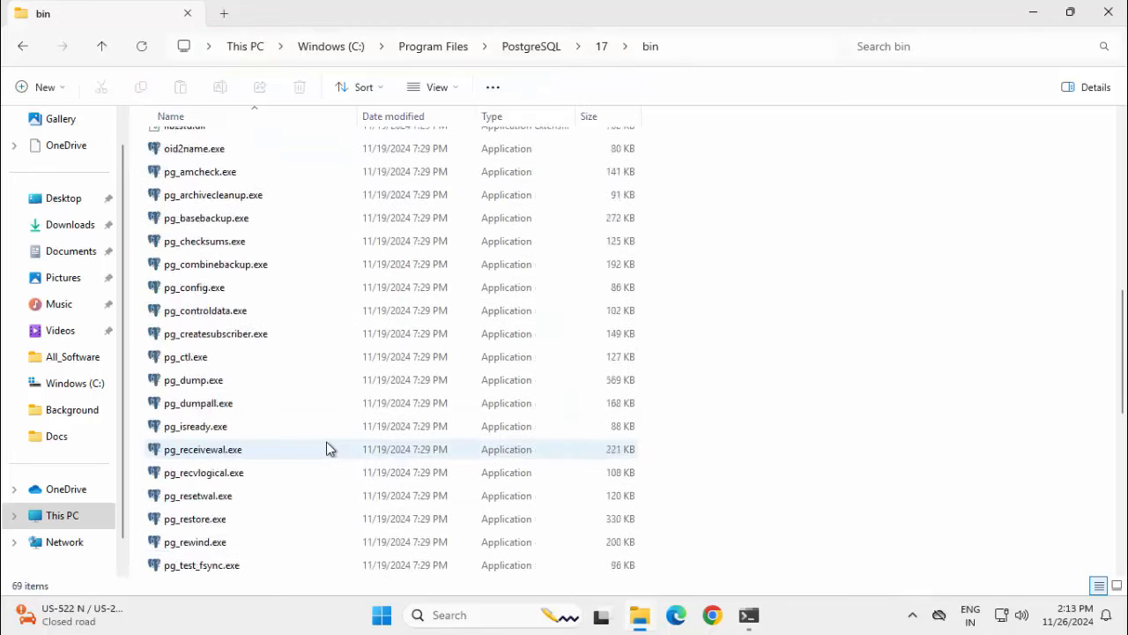
{"action": "scroll", "coordinate": [326, 449], "scroll_direction": "down", "scroll_amount": 3}
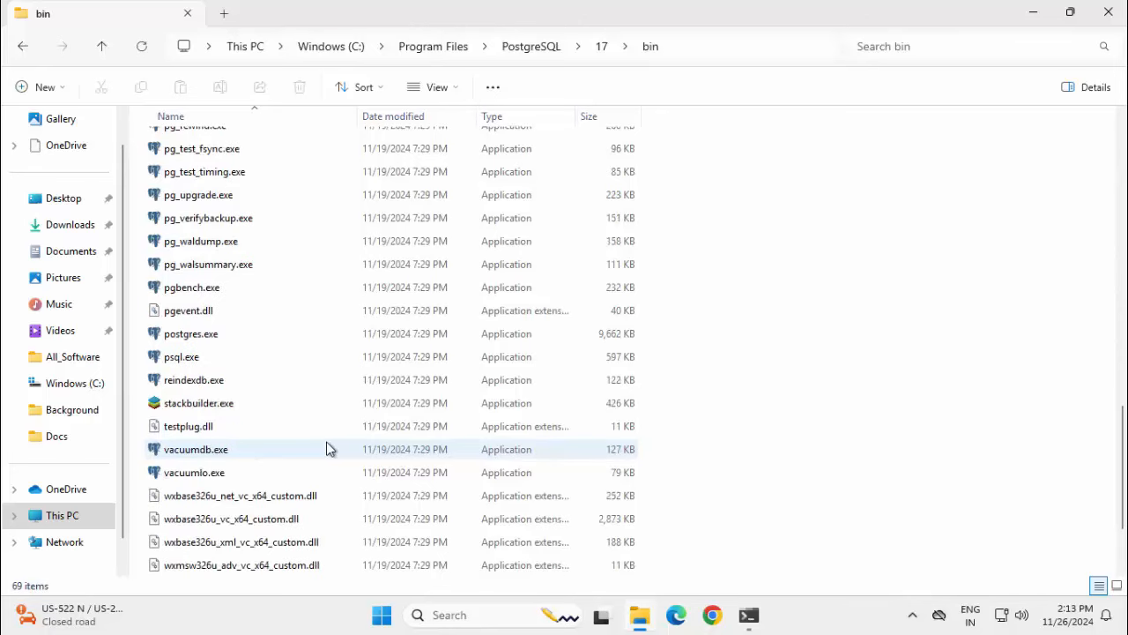
{"action": "left_click", "coordinate": [682, 50]}
{"action": "key", "text": "ctrl+c"}
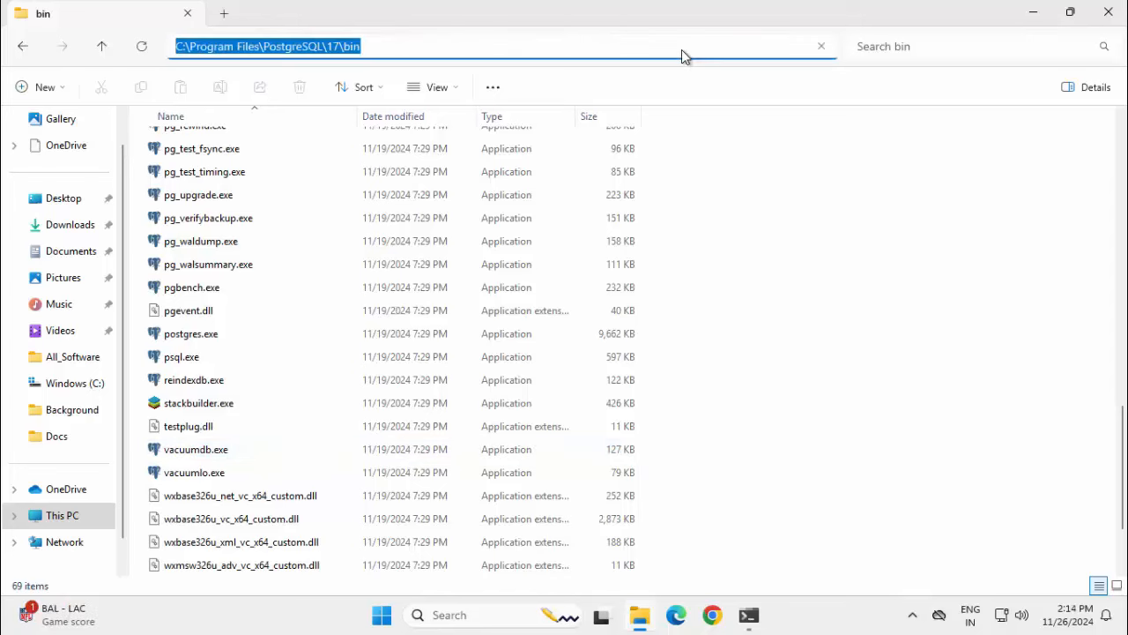
Open the system Environment Variables via 'env' and start editing the system Path variable
{"action": "key", "text": "super"}
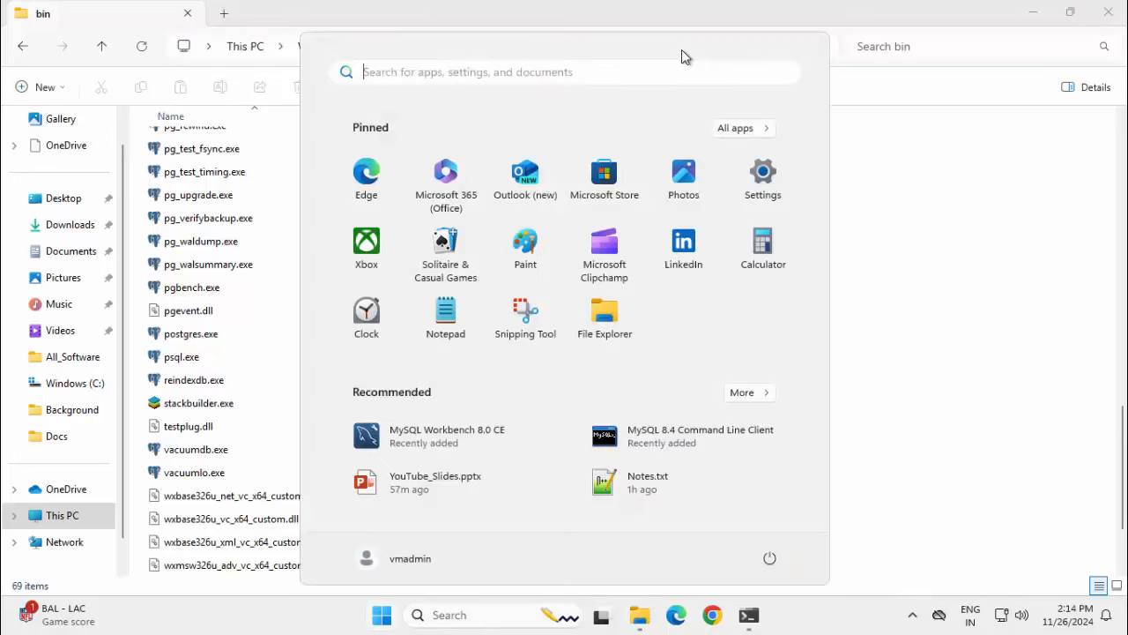
{"action": "type", "text": "env"}
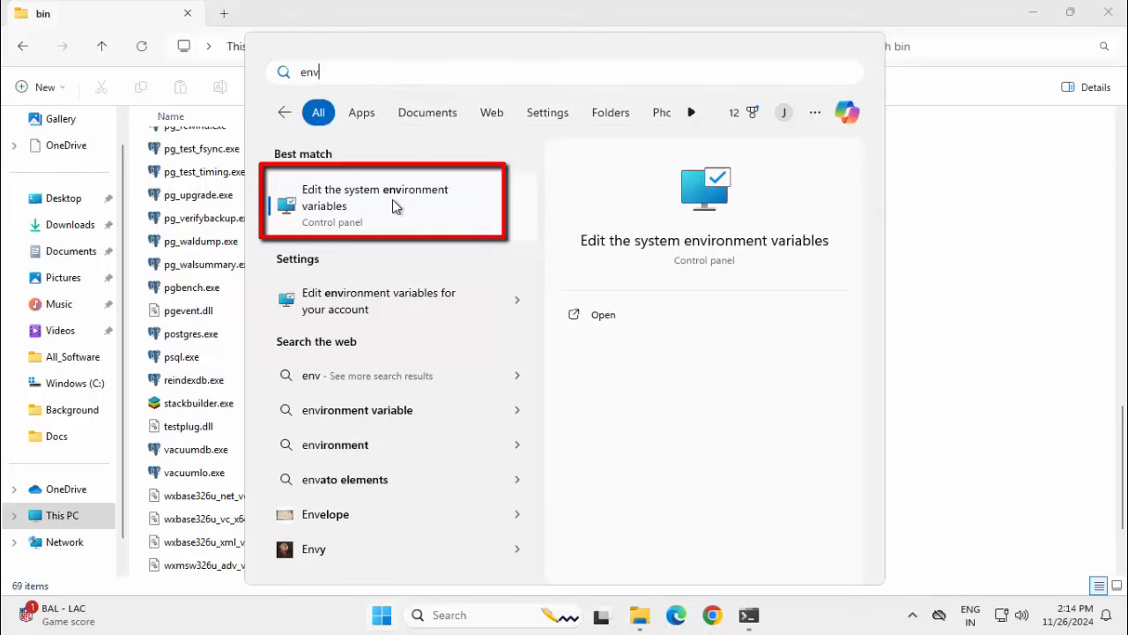
{"action": "left_click", "coordinate": [392, 200]}
{"action": "left_click", "coordinate": [356, 412]}
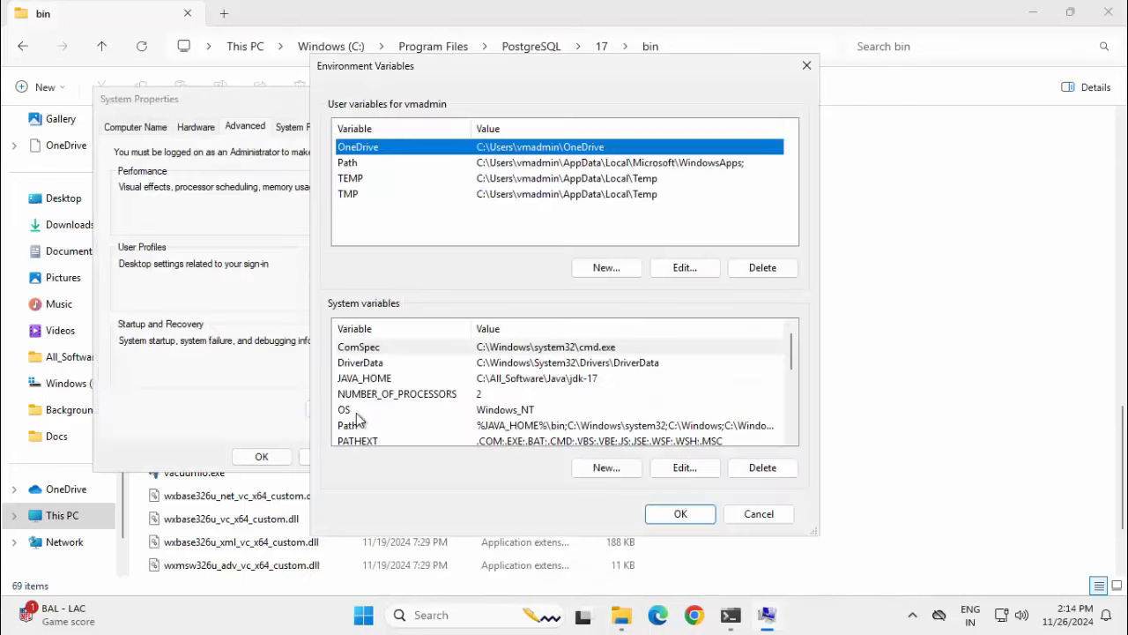
{"action": "scroll", "coordinate": [446, 414], "scroll_direction": "down", "scroll_amount": 1}
{"action": "left_click", "coordinate": [527, 379]}
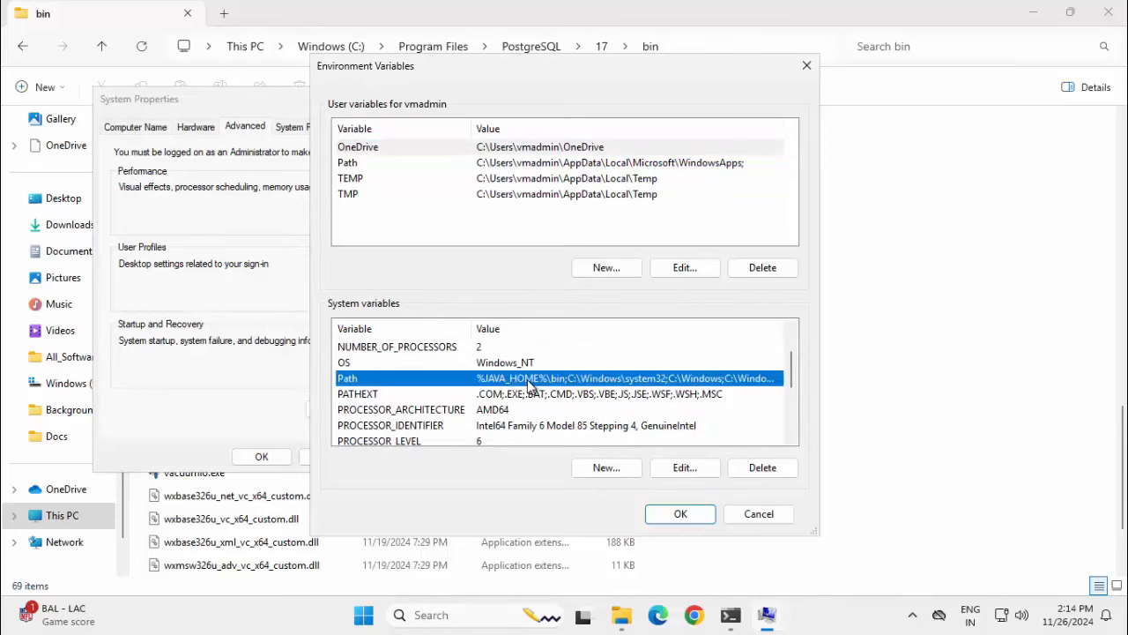
{"action": "left_click", "coordinate": [686, 467]}
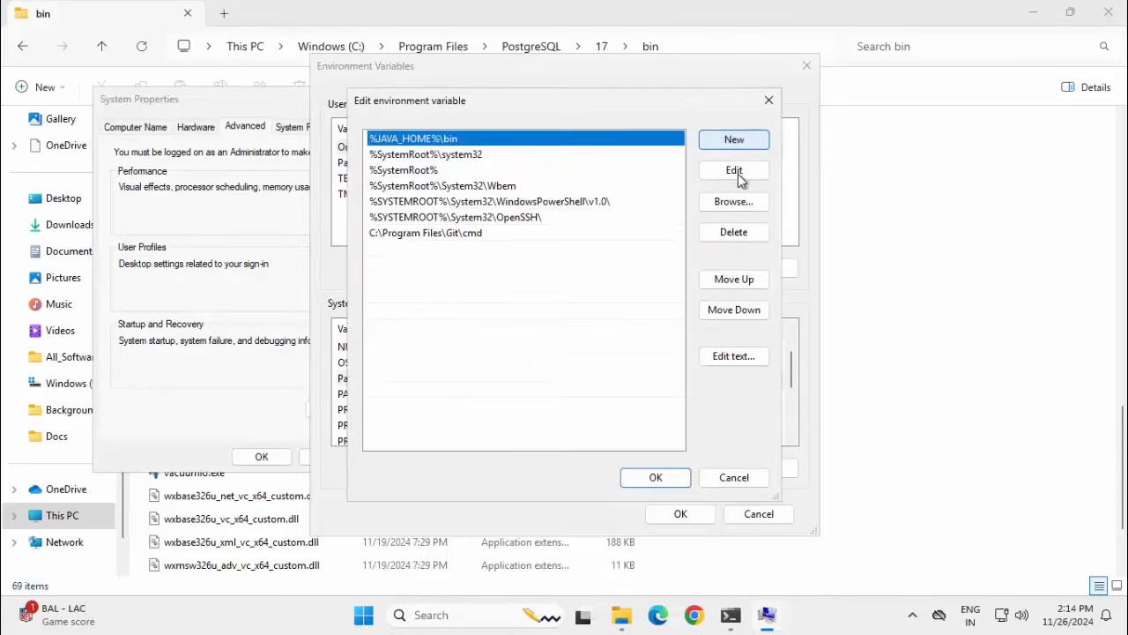
Append ;C:\Program Files\PostgreSQL\17\bin to Path as text and confirm all dialogs with OK
{"action": "left_click", "coordinate": [728, 364]}
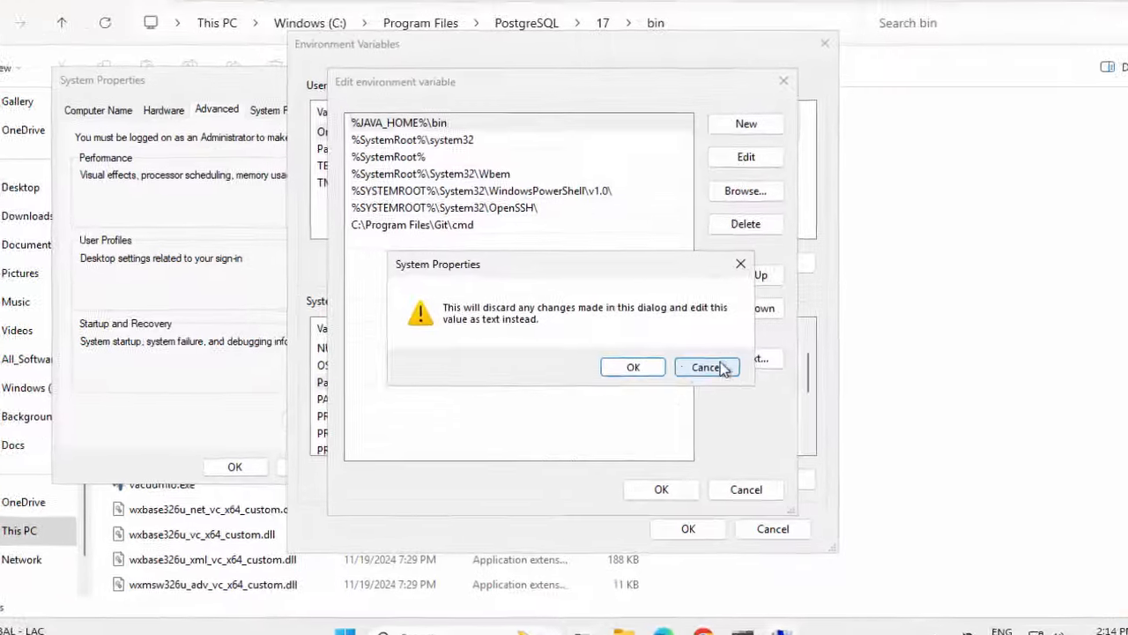
{"action": "left_click", "coordinate": [633, 368]}
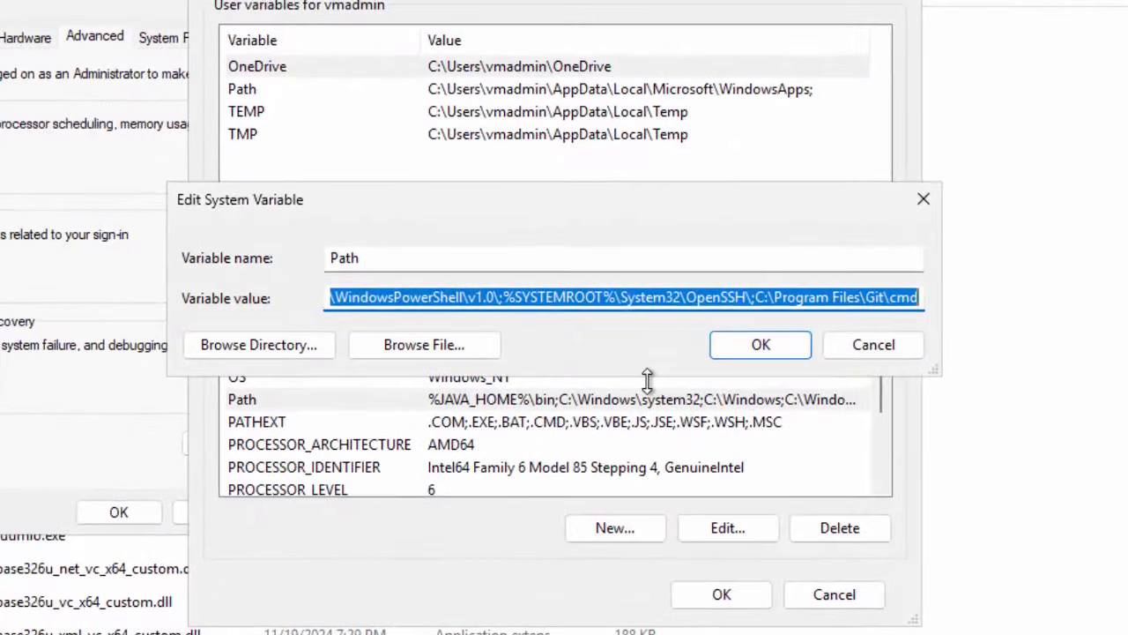
{"action": "key", "text": "End"}
{"action": "type", "text": ";"}
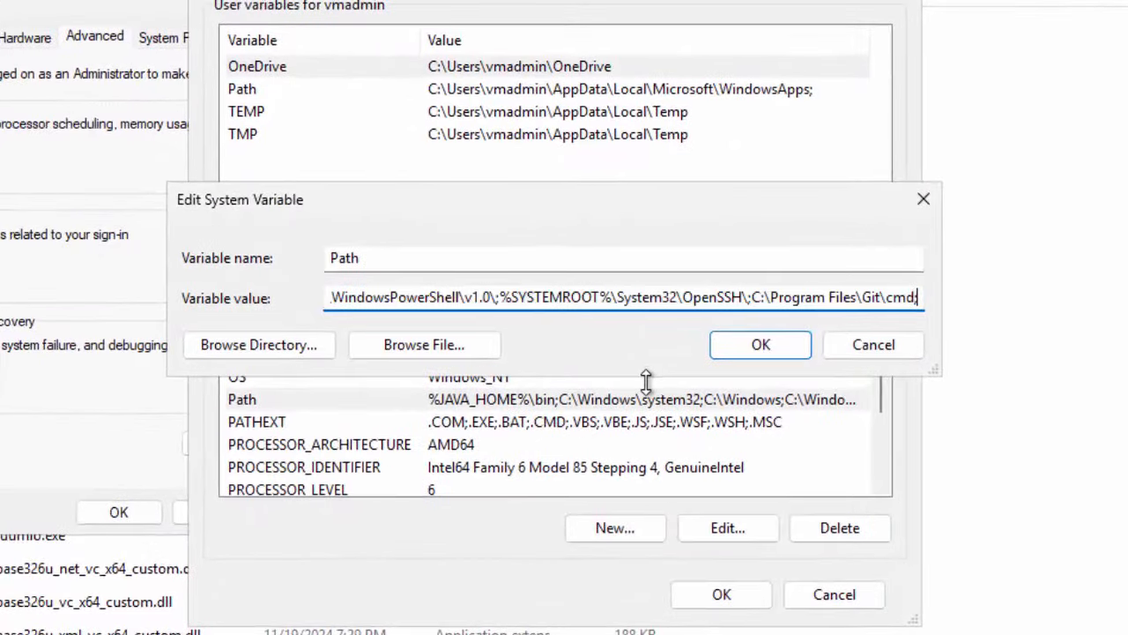
{"action": "key", "text": "ctrl+v"}
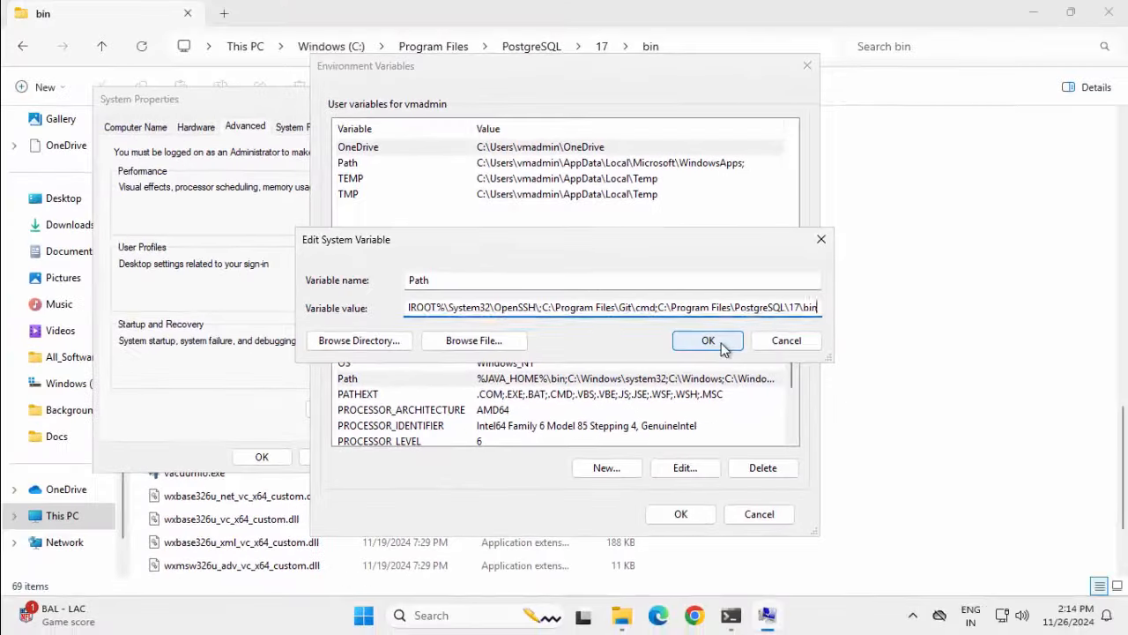
{"action": "left_click", "coordinate": [721, 348]}
{"action": "left_click", "coordinate": [675, 516]}
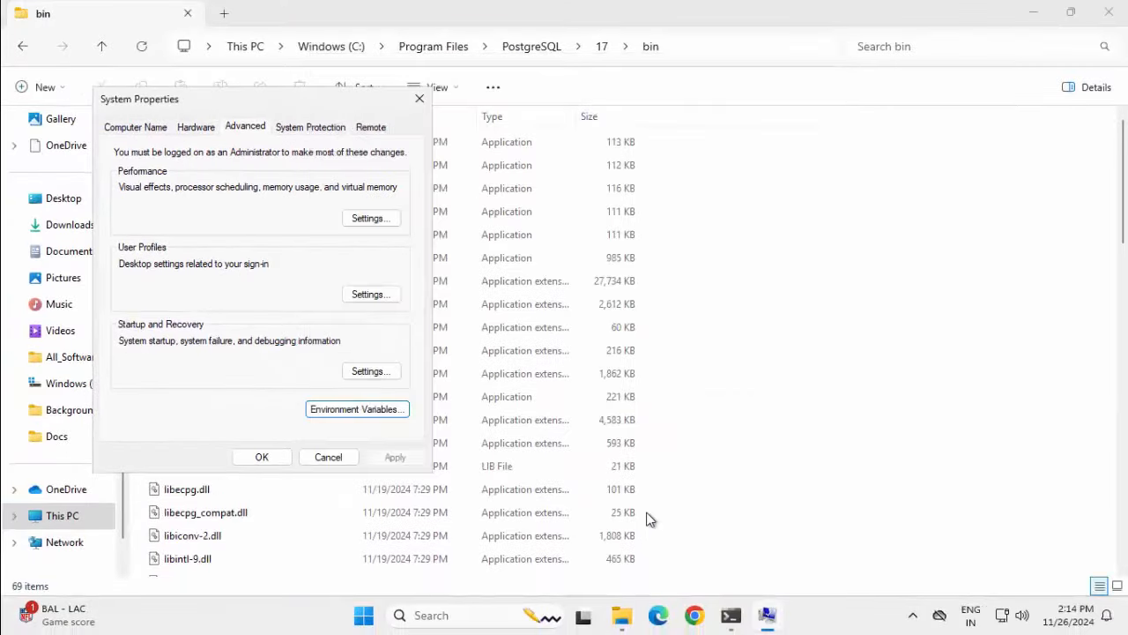
{"action": "left_click", "coordinate": [266, 456]}
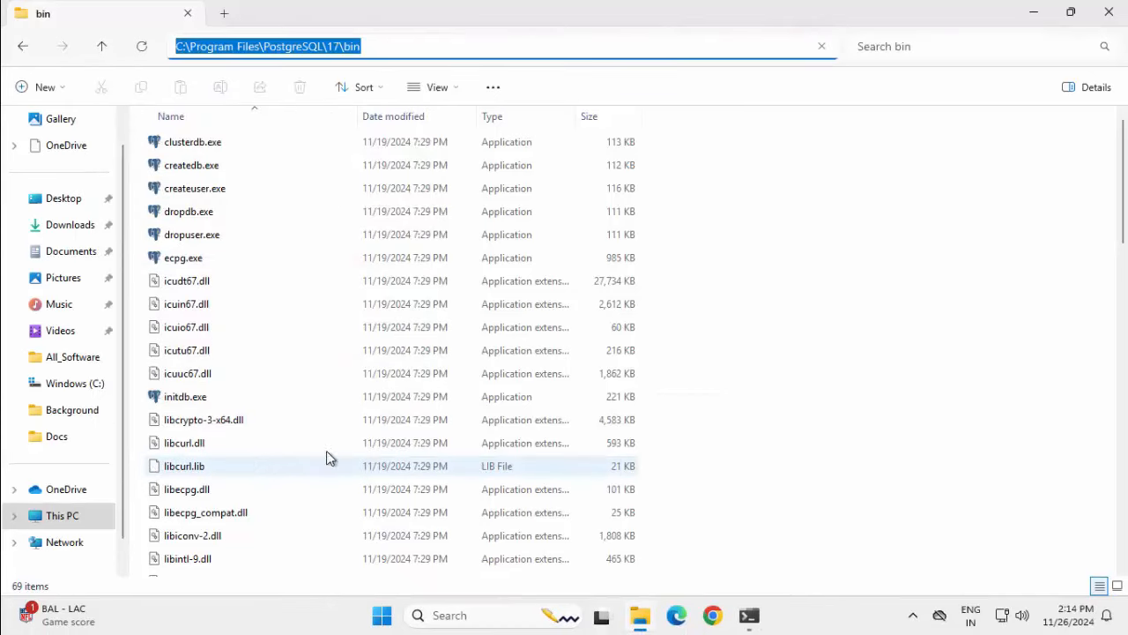
Close the old windows, open a fresh admin Command Prompt, and confirm psql --version reports 17.2
{"action": "left_click", "coordinate": [750, 616]}
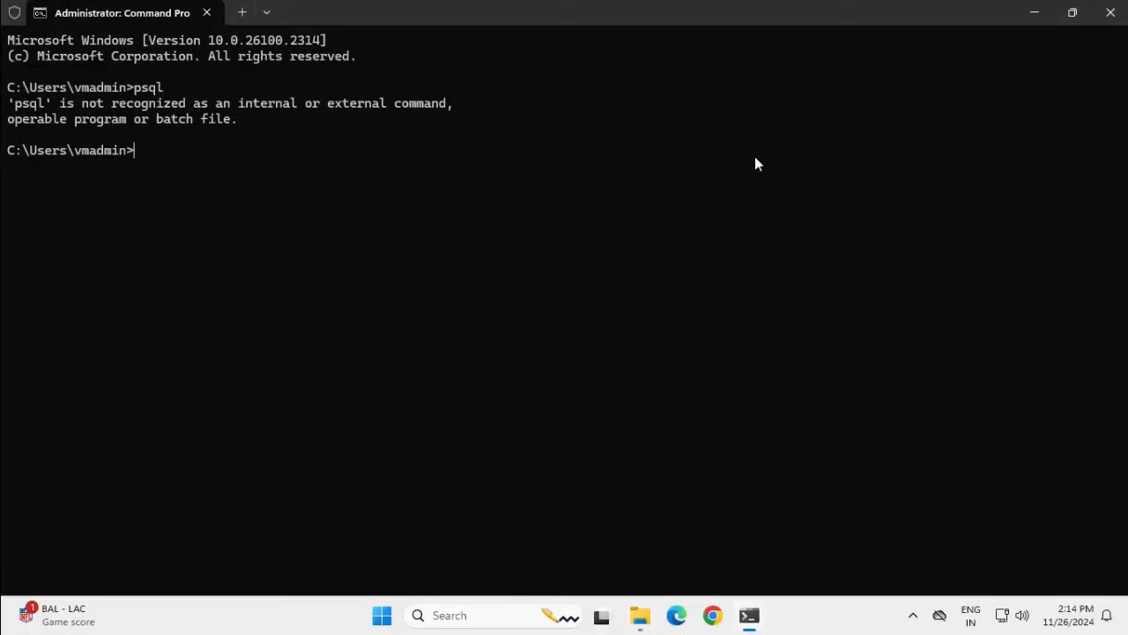
{"action": "left_click", "coordinate": [1115, 22]}
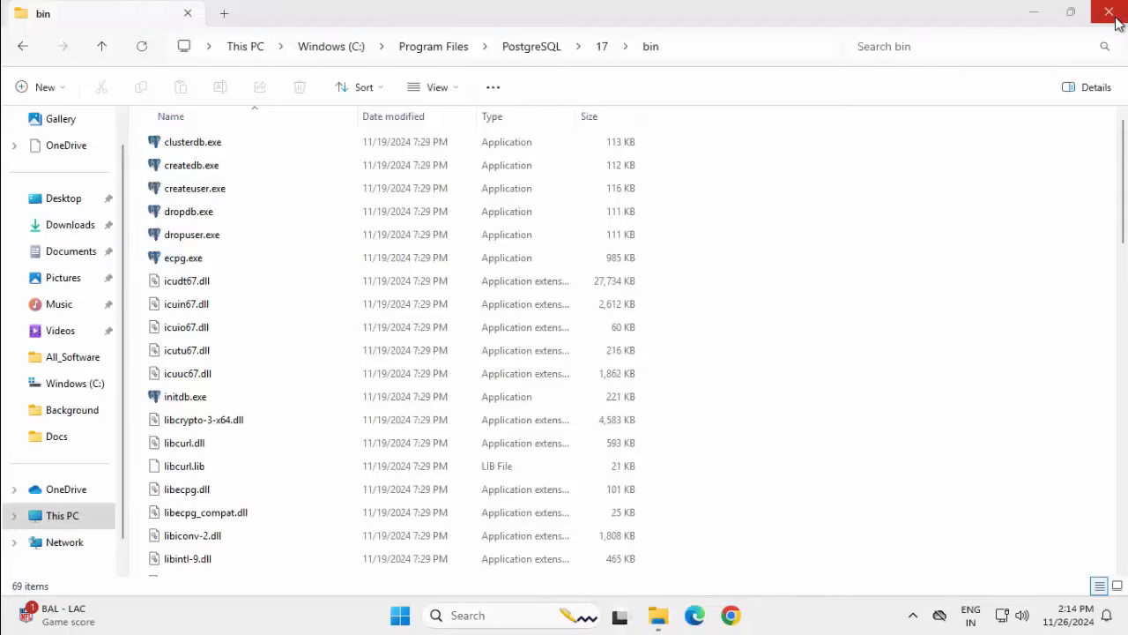
{"action": "left_click", "coordinate": [1113, 12]}
{"action": "key", "text": "super"}
{"action": "type", "text": "cmd"}
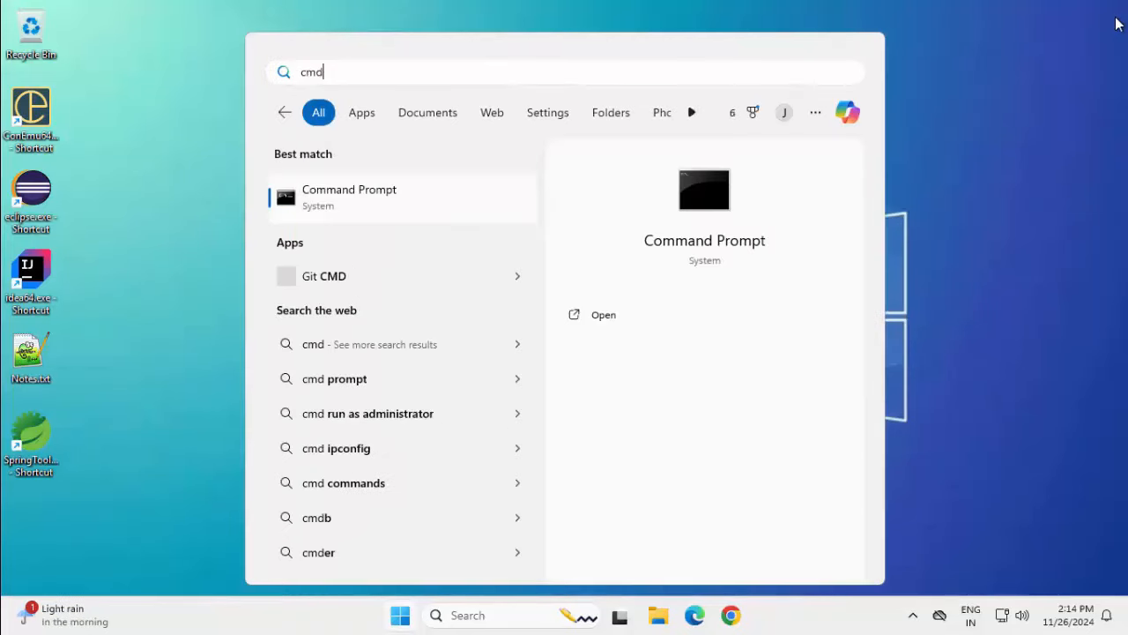
{"action": "key", "text": "ctrl+shift+Return"}
{"action": "type", "text": "cls"}
{"action": "key", "text": "Return"}
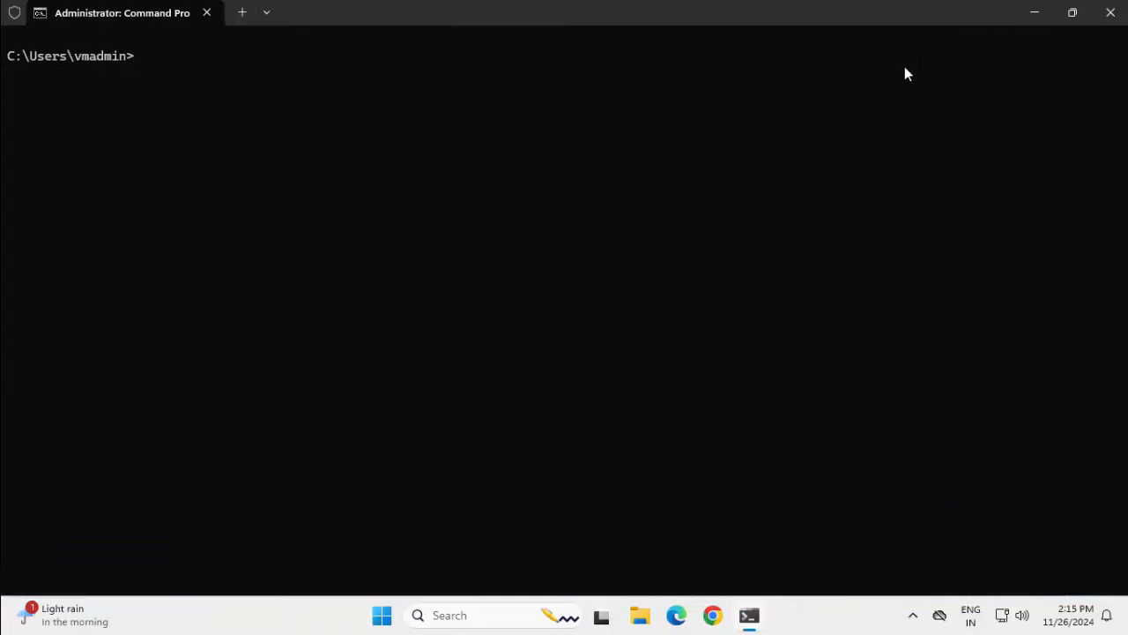
{"action": "type", "text": "psql --version"}
{"action": "key", "text": "Return"}
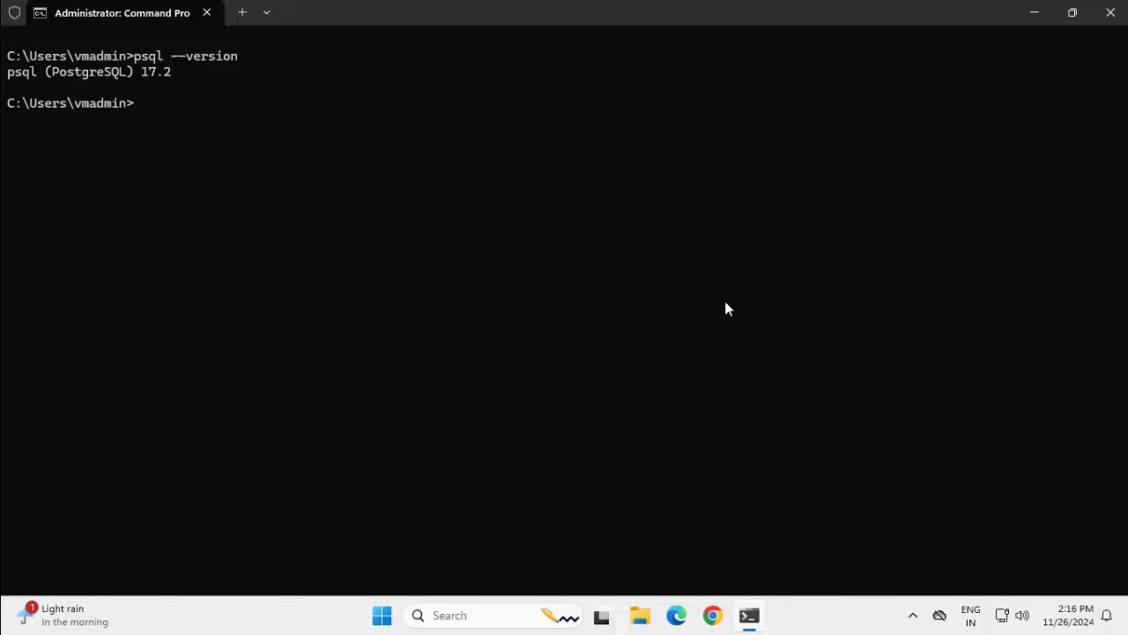
Log in with psql -U postgres, create database demodb, and connect to it with \c demodb
{"action": "type", "text": "psql -U postgres"}
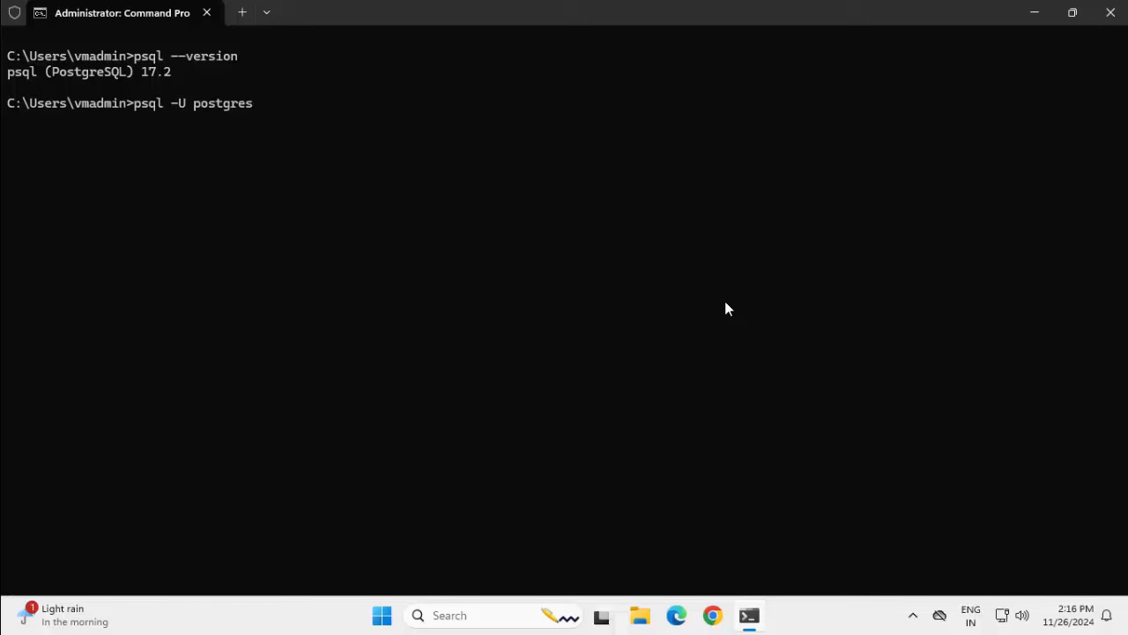
{"action": "key", "text": "Return"}
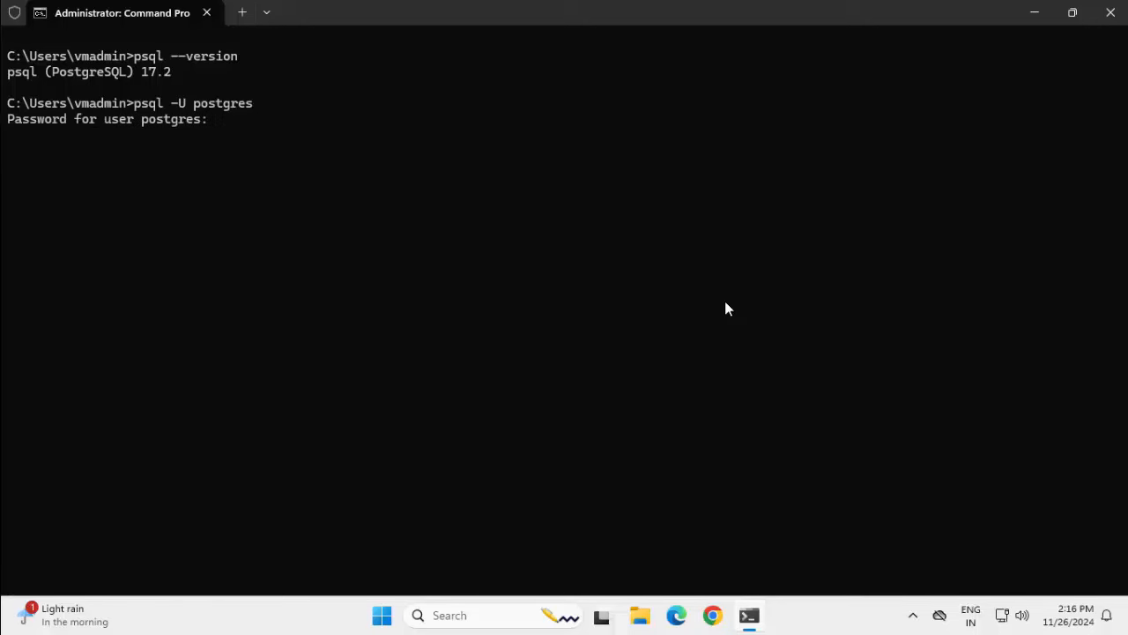
{"action": "key", "text": "Return"}
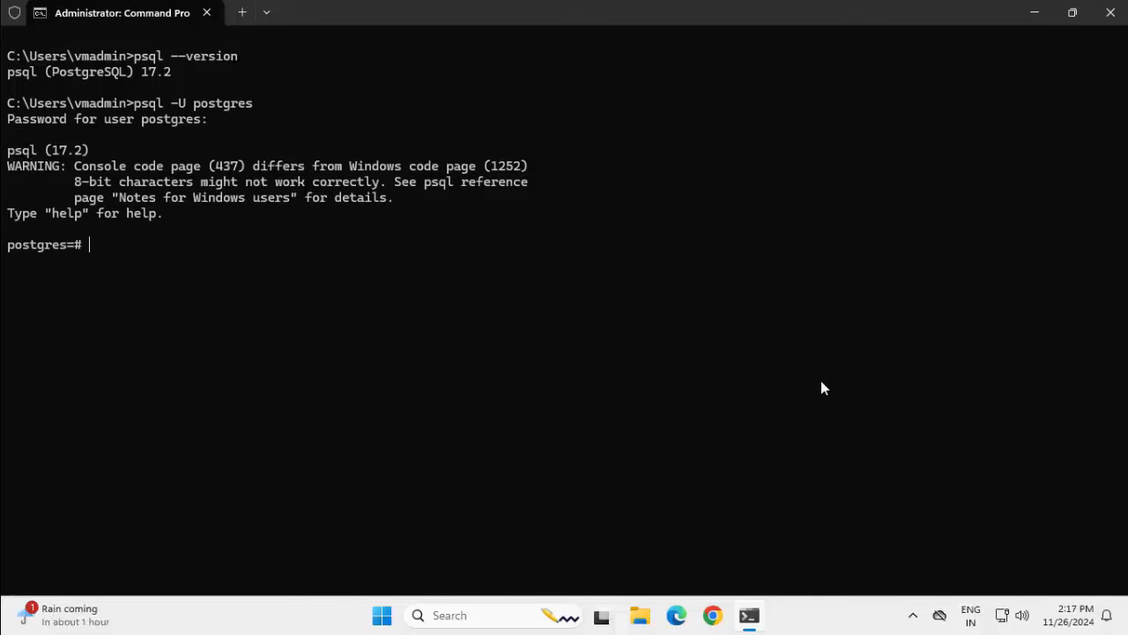
{"action": "type", "text": "create database demodb; CREATE DATABASE postgres=# "}
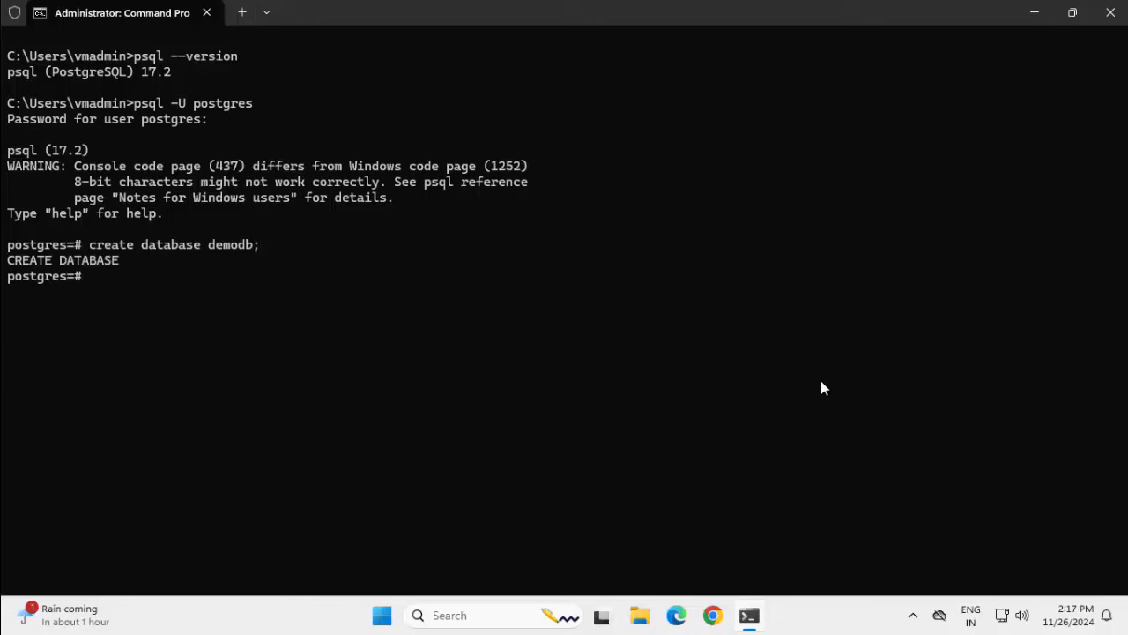
{"action": "type", "text": "\\c demodb;"}
{"action": "key", "text": "Return"}
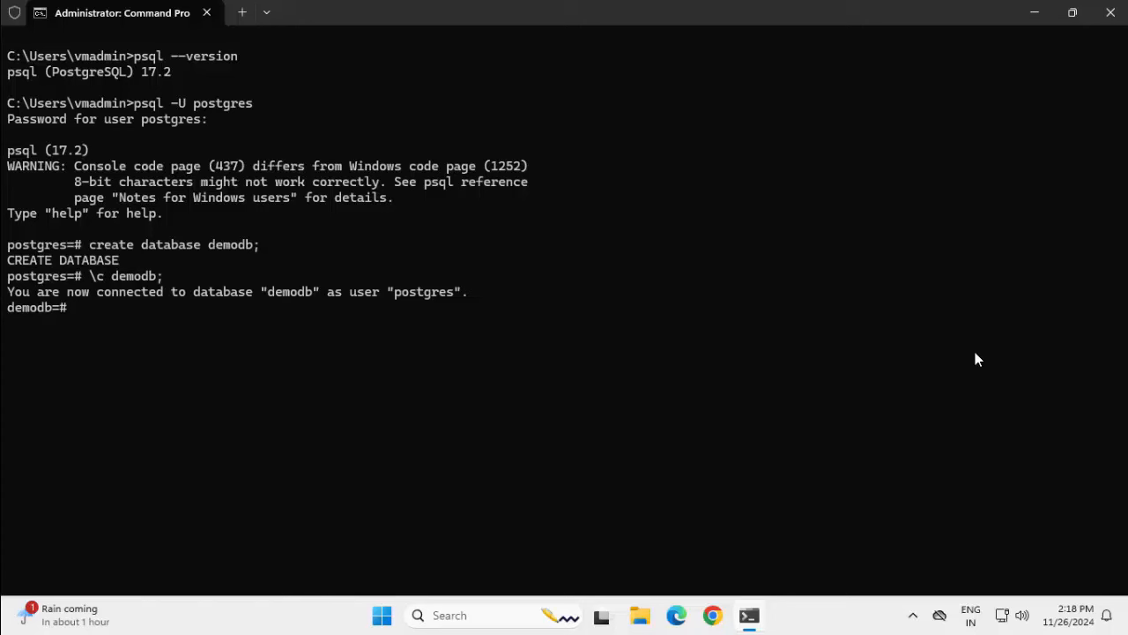
Paste and run the scripts creating the Employees table with three rows (IT, HR, Finance)
{"action": "key", "text": "ctrl+v"}
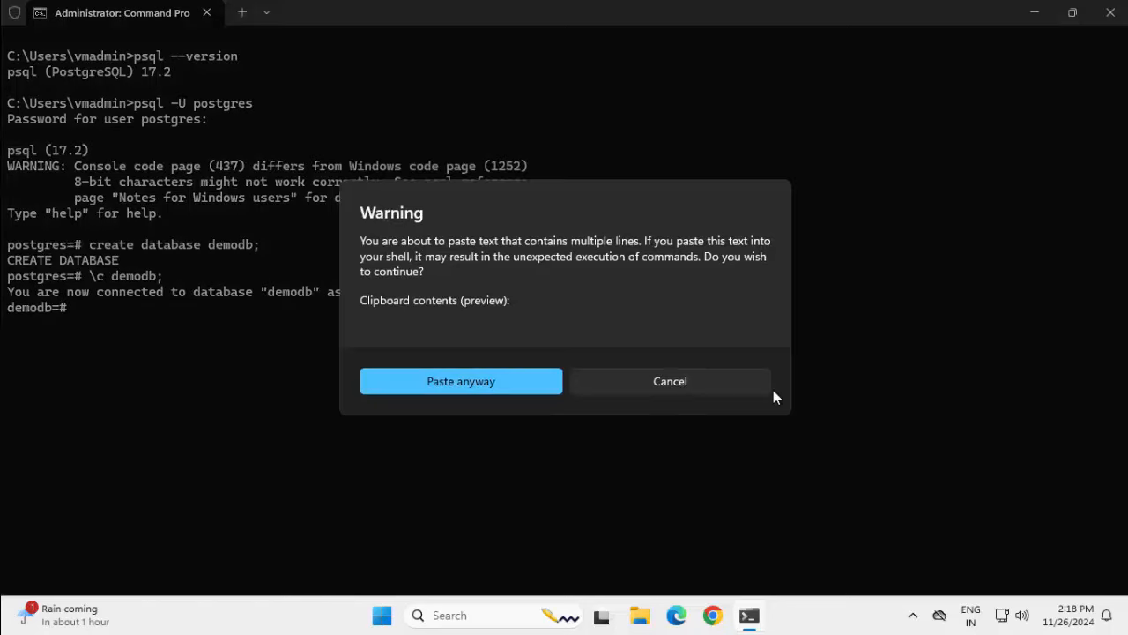
{"action": "left_click", "coordinate": [532, 388]}
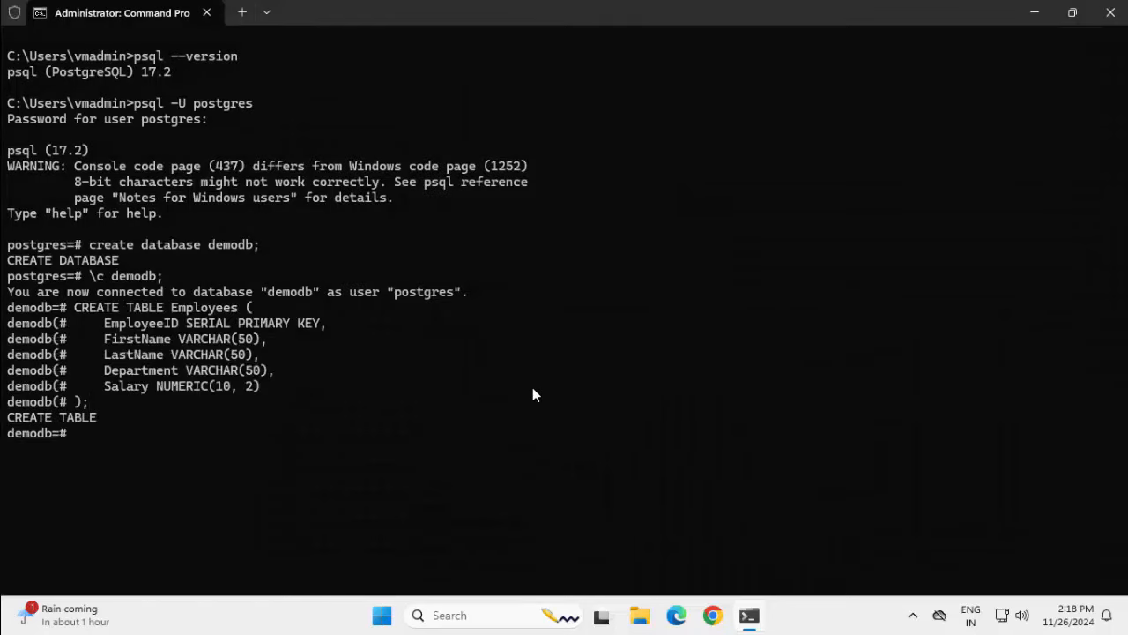
{"action": "key", "text": "ctrl+v"}
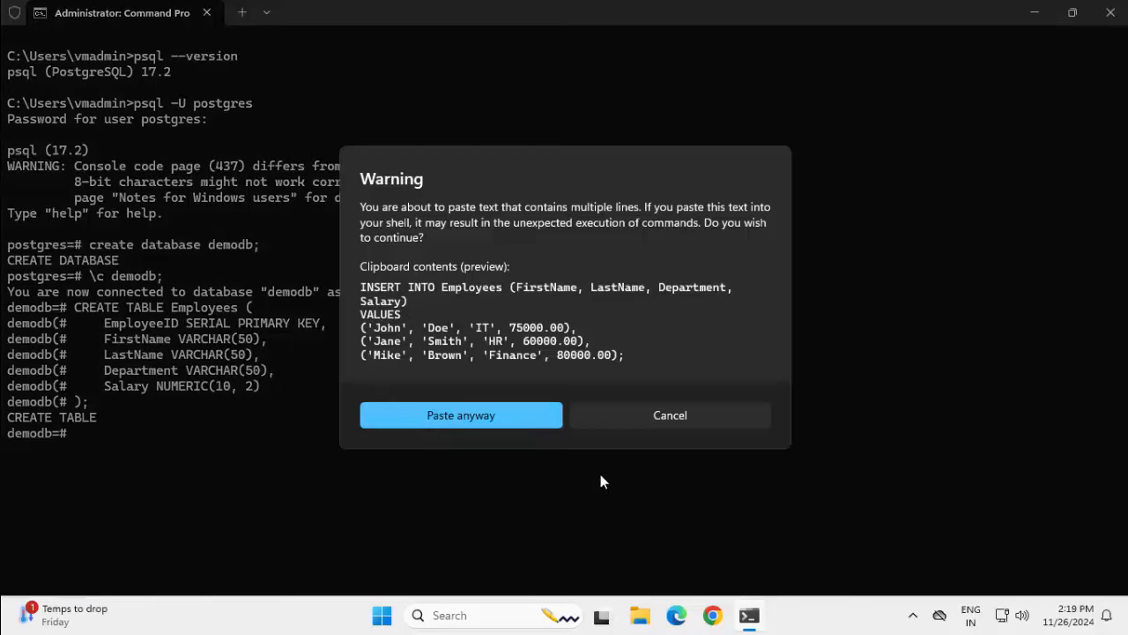
{"action": "left_click", "coordinate": [519, 418]}
{"action": "key", "text": "Return"}
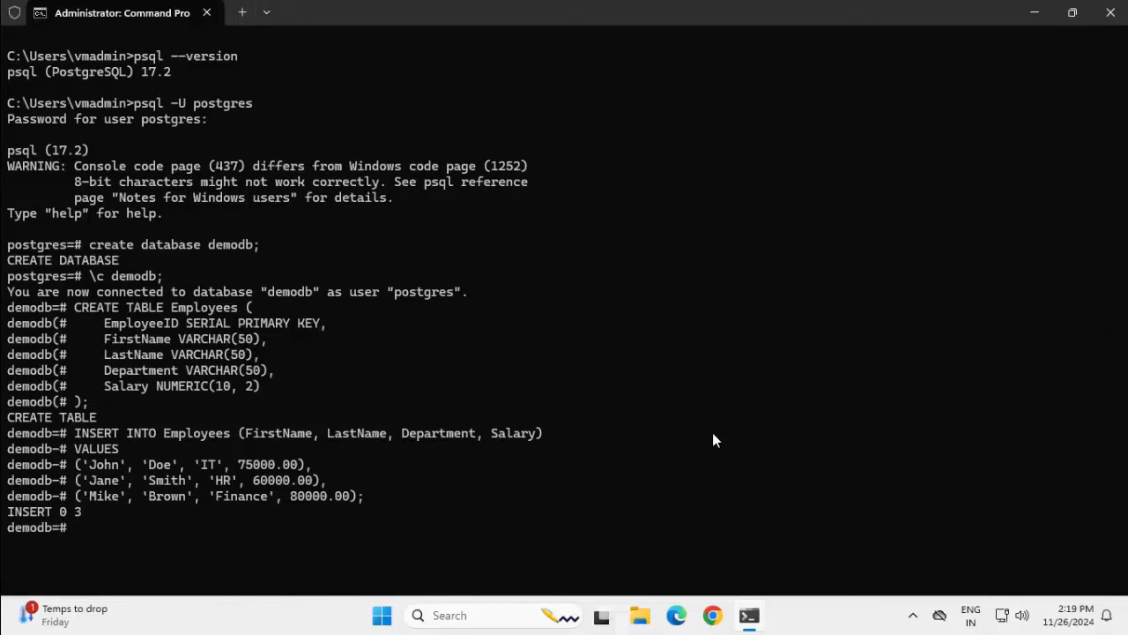
List the rows with select * from employees; then minimize the terminal
{"action": "type", "text": "select * from employees;"}
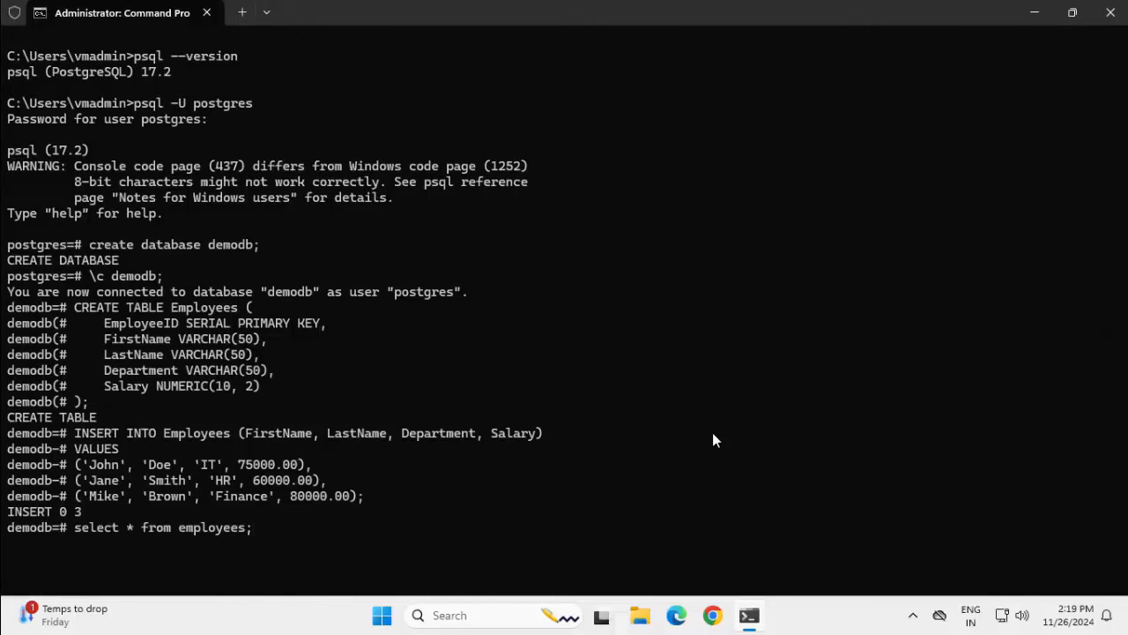
{"action": "key", "text": "Return"}
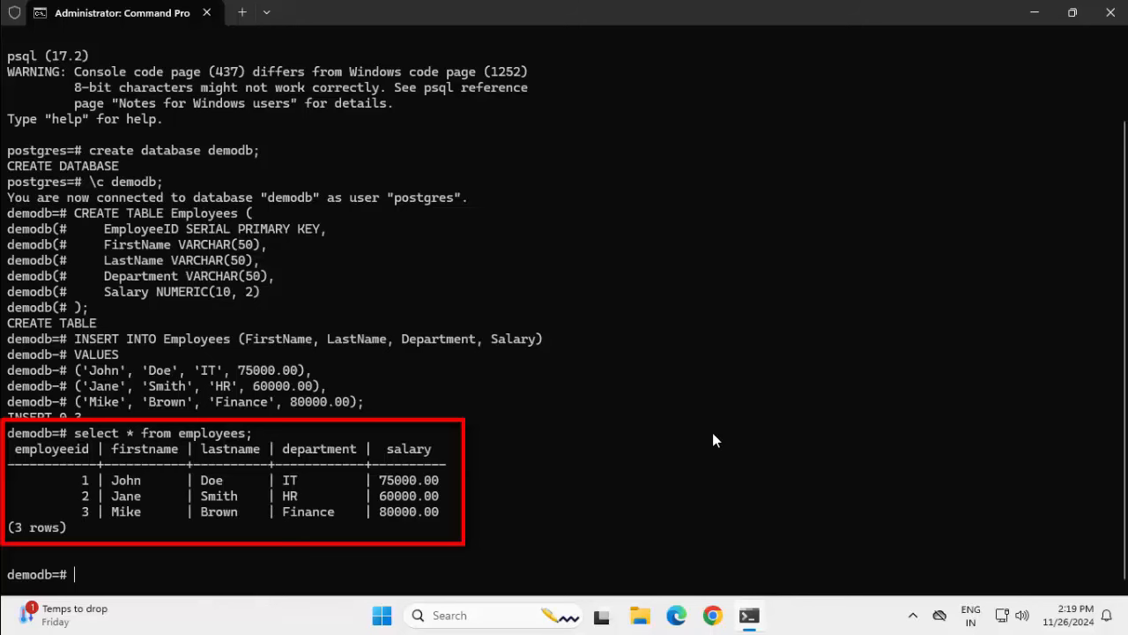
{"action": "key", "text": "super+d"}
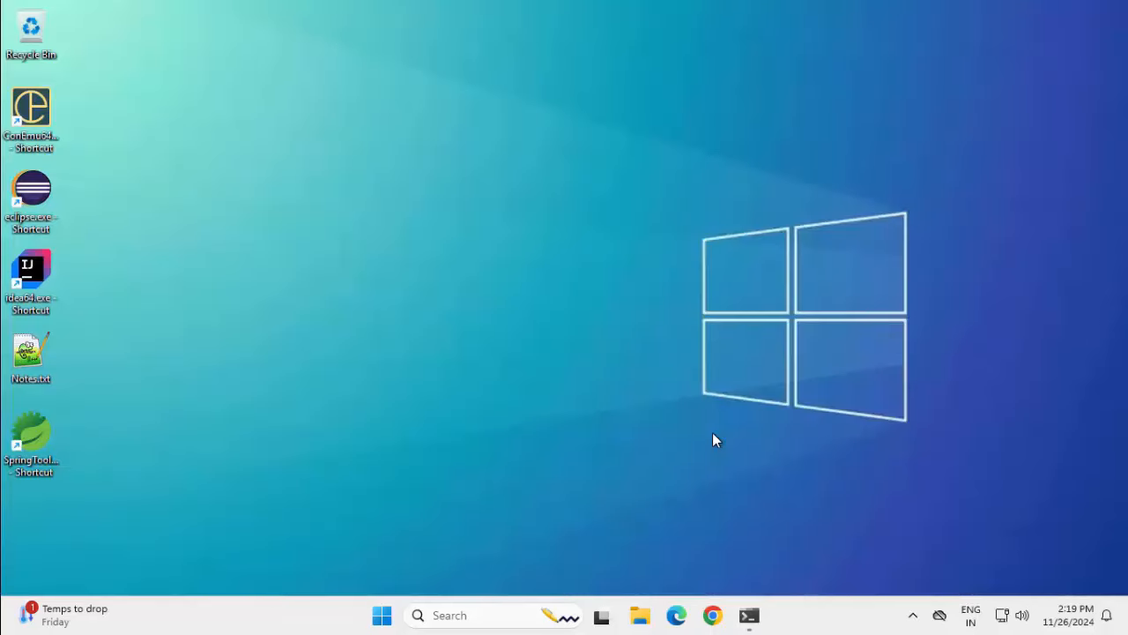
Search Windows for 'pgad' and launch pgAdmin 4
{"action": "key", "text": "super"}
{"action": "key", "text": "super"}
{"action": "key", "text": "super"}
{"action": "type", "text": "p"}
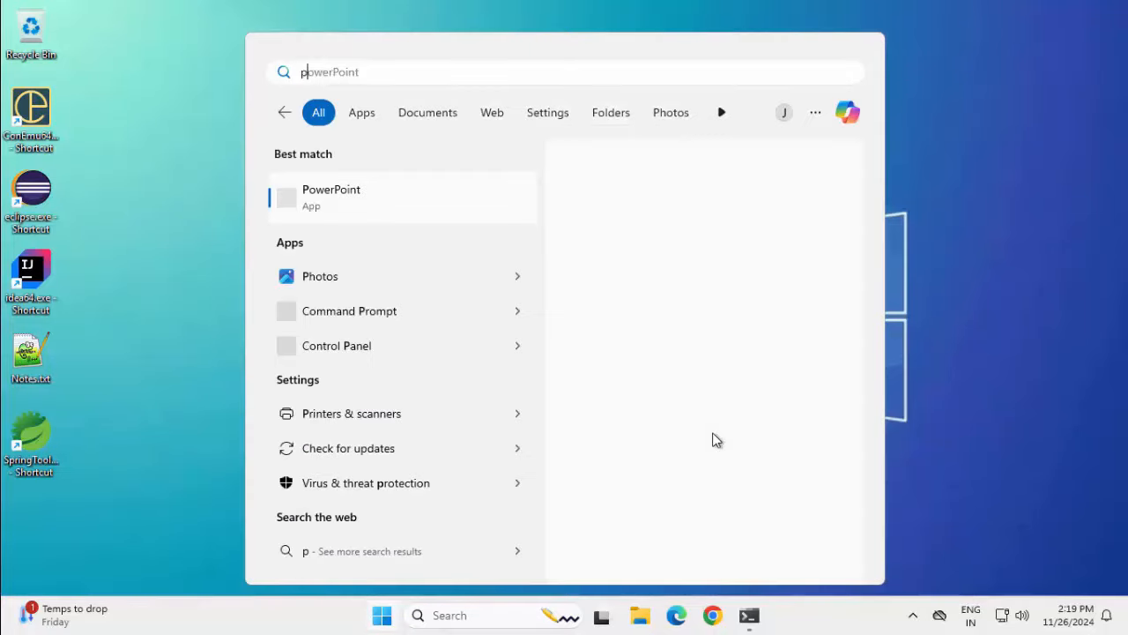
{"action": "type", "text": "gad"}
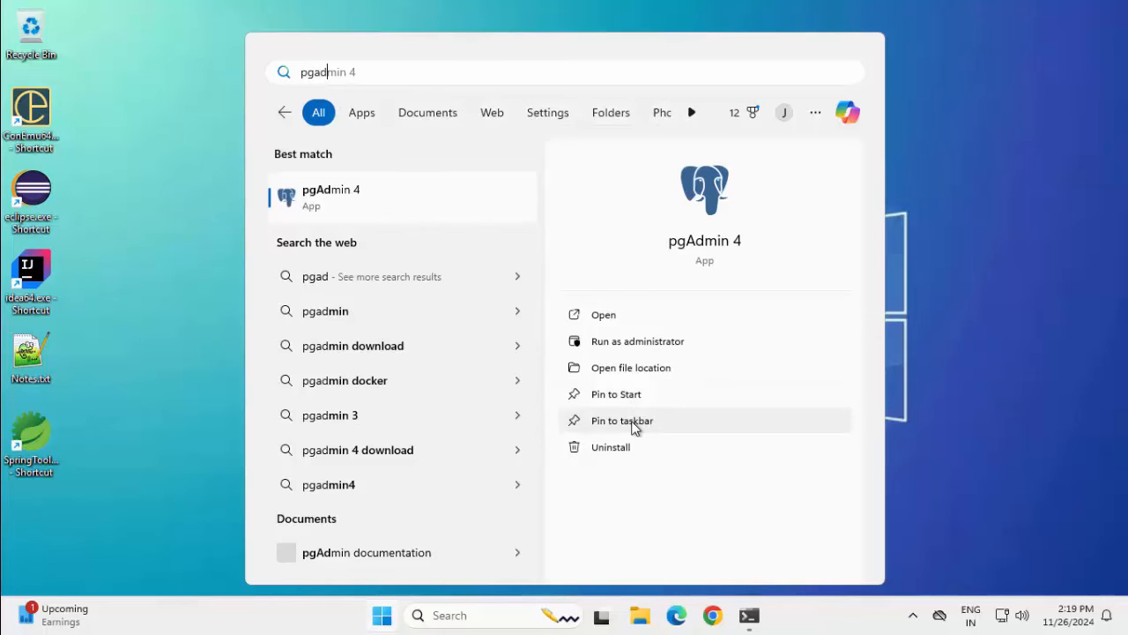
{"action": "left_click", "coordinate": [606, 316]}
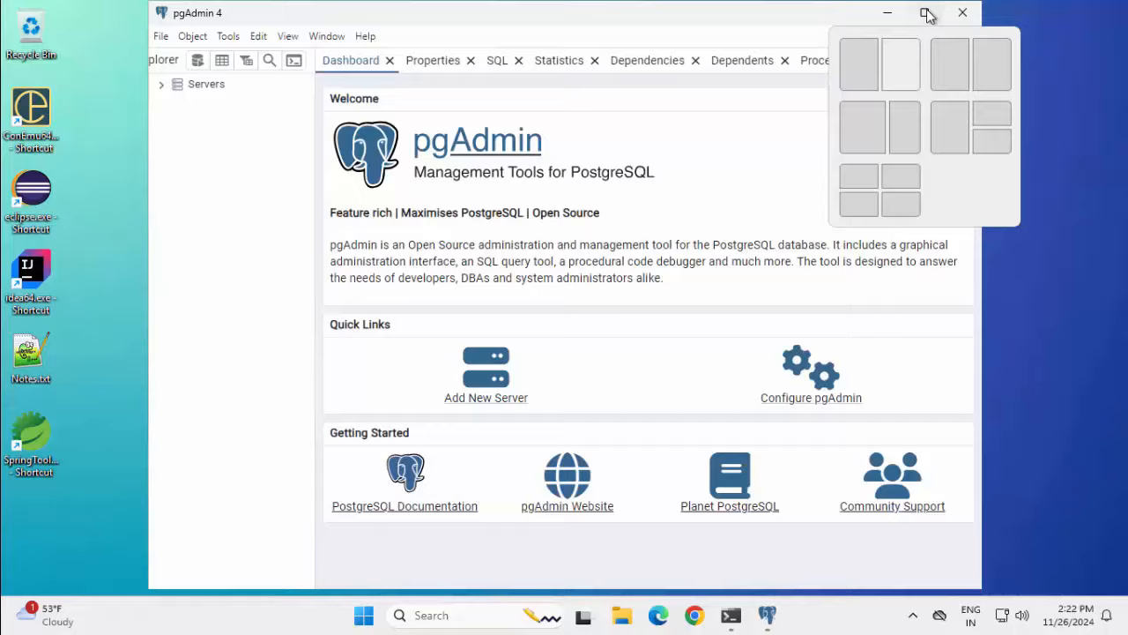
Maximize pgAdmin and connect to the PostgreSQL 17 server, entering and saving the postgres password
{"action": "left_click", "coordinate": [925, 12]}
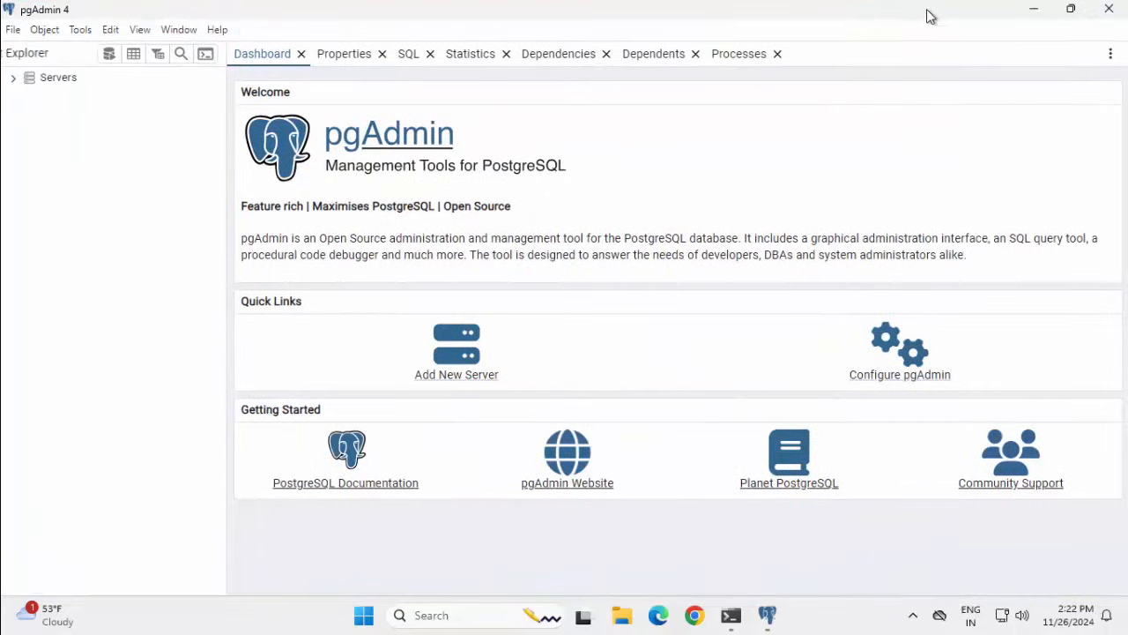
{"action": "left_click", "coordinate": [13, 79]}
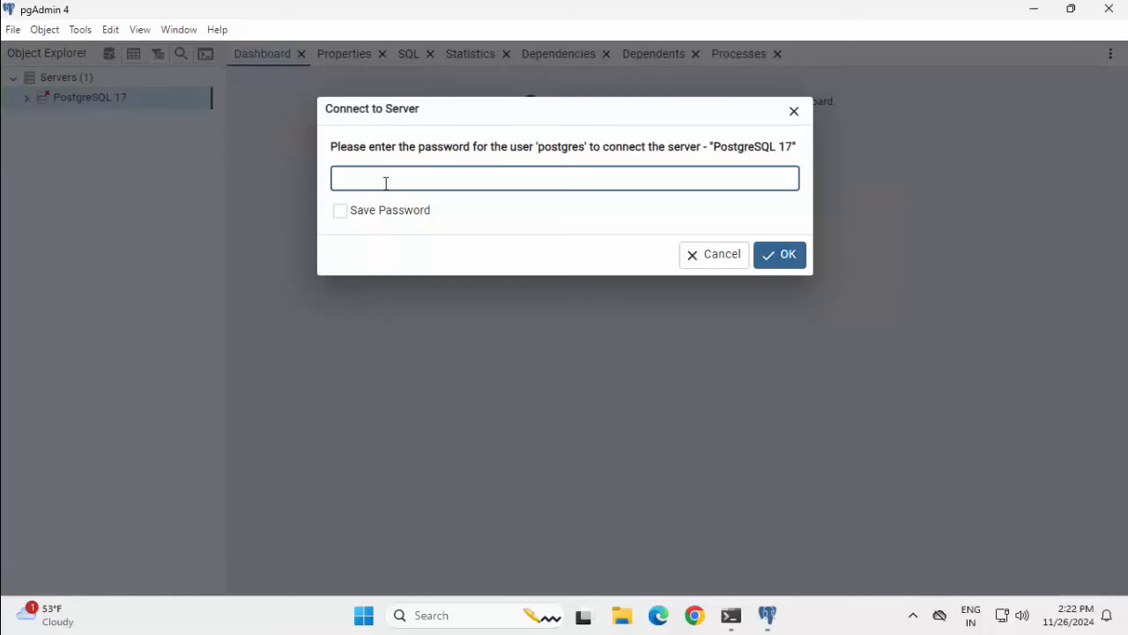
{"action": "type", "text": "postgres"}
{"action": "left_click", "coordinate": [341, 212]}
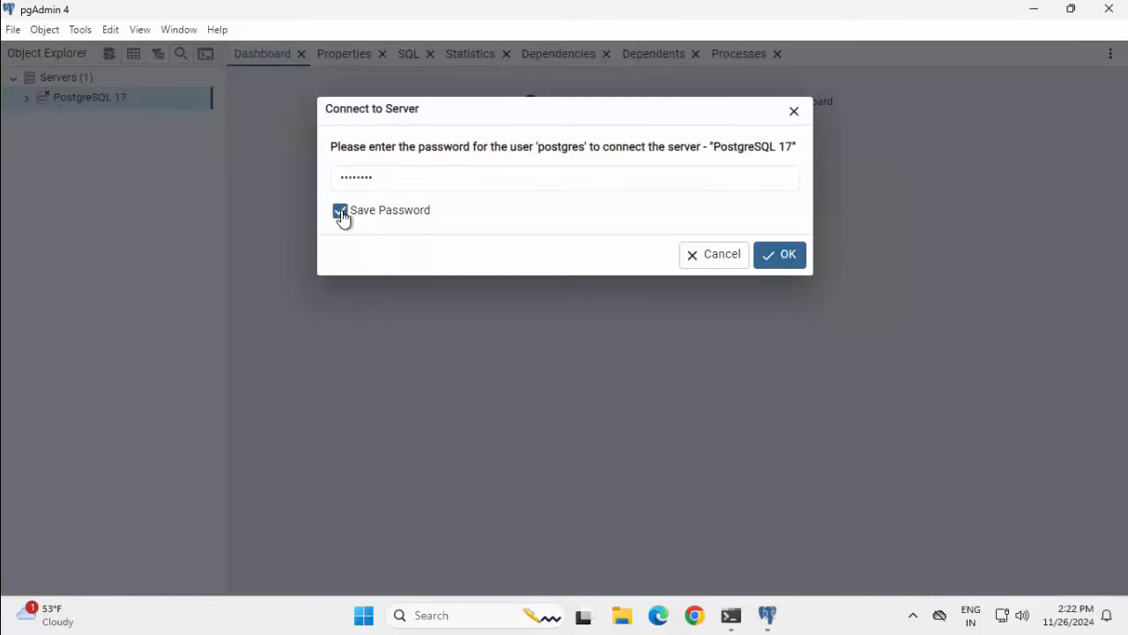
{"action": "left_click", "coordinate": [780, 255]}
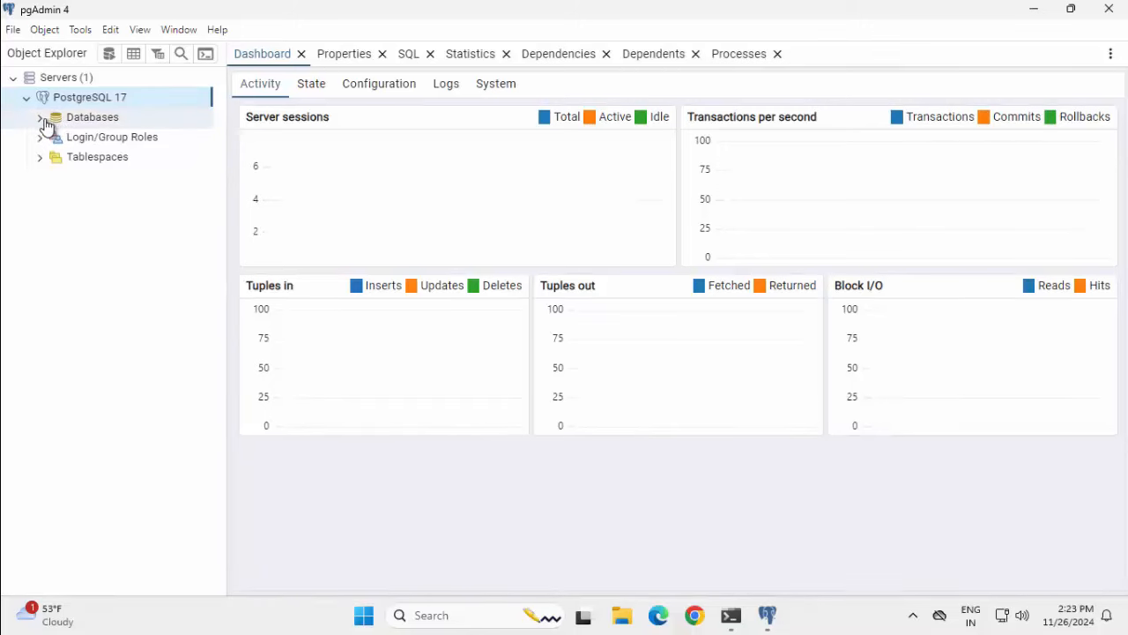
Expand Databases > demodb > Schemas > public > Tables > employees, then collapse Databases and select PostgreSQL 17
{"action": "left_click", "coordinate": [40, 118]}
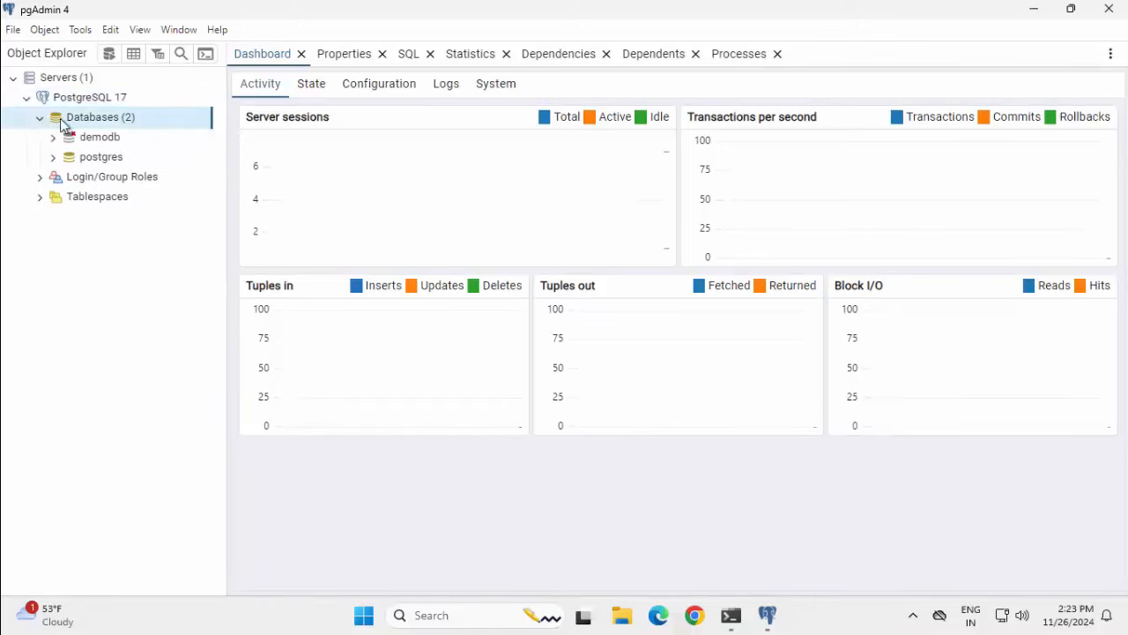
{"action": "left_click", "coordinate": [113, 144]}
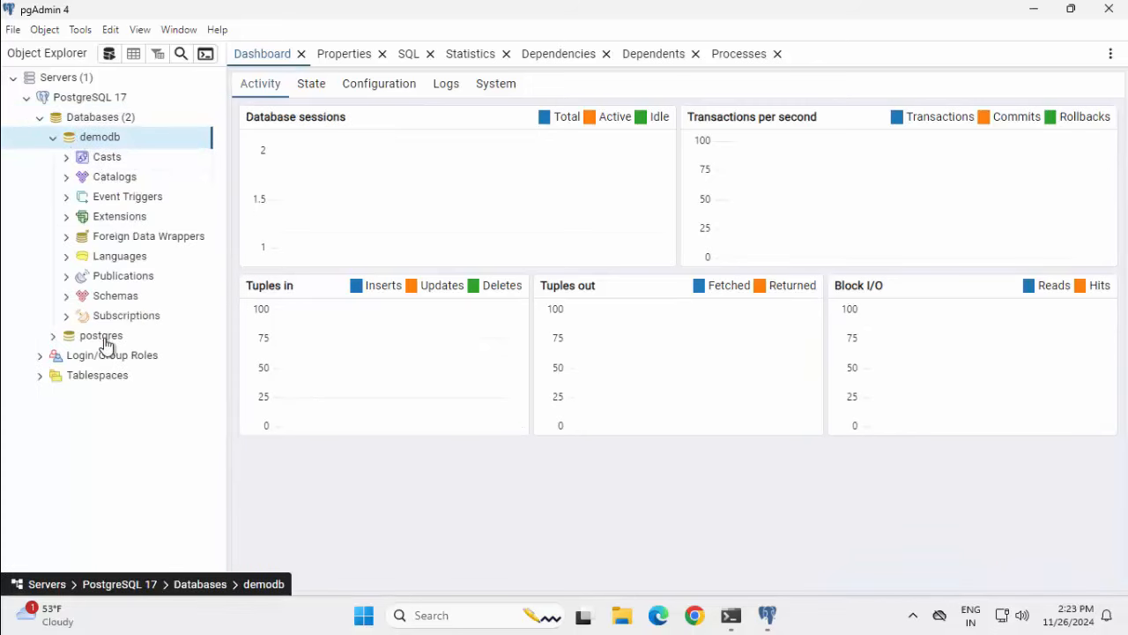
{"action": "left_click", "coordinate": [65, 296]}
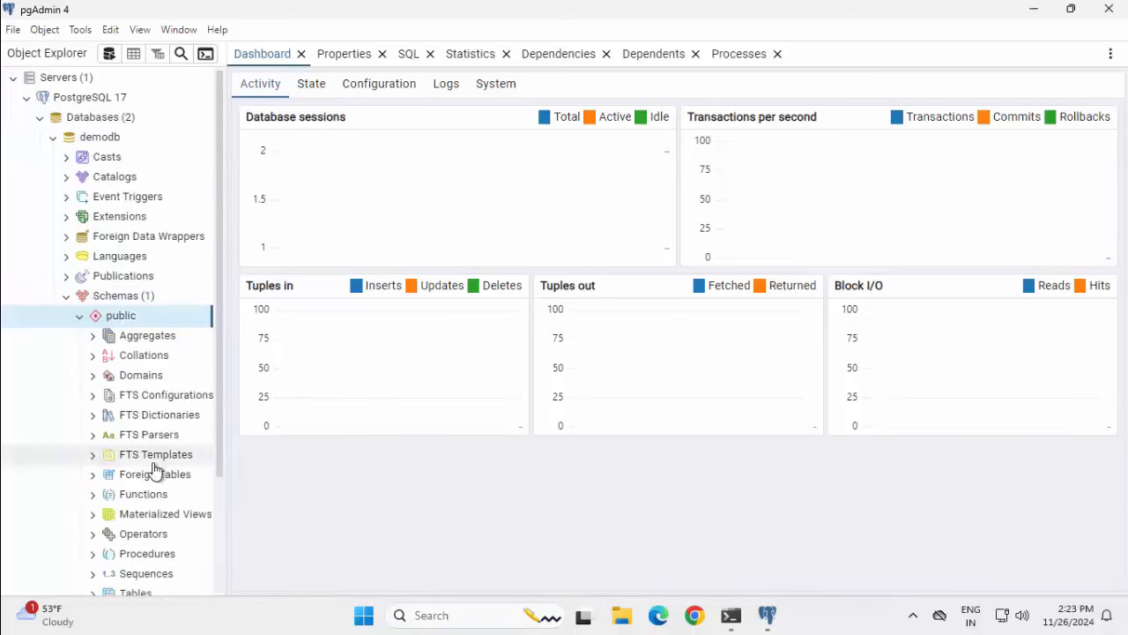
{"action": "scroll", "coordinate": [155, 472], "scroll_direction": "down", "scroll_amount": 3}
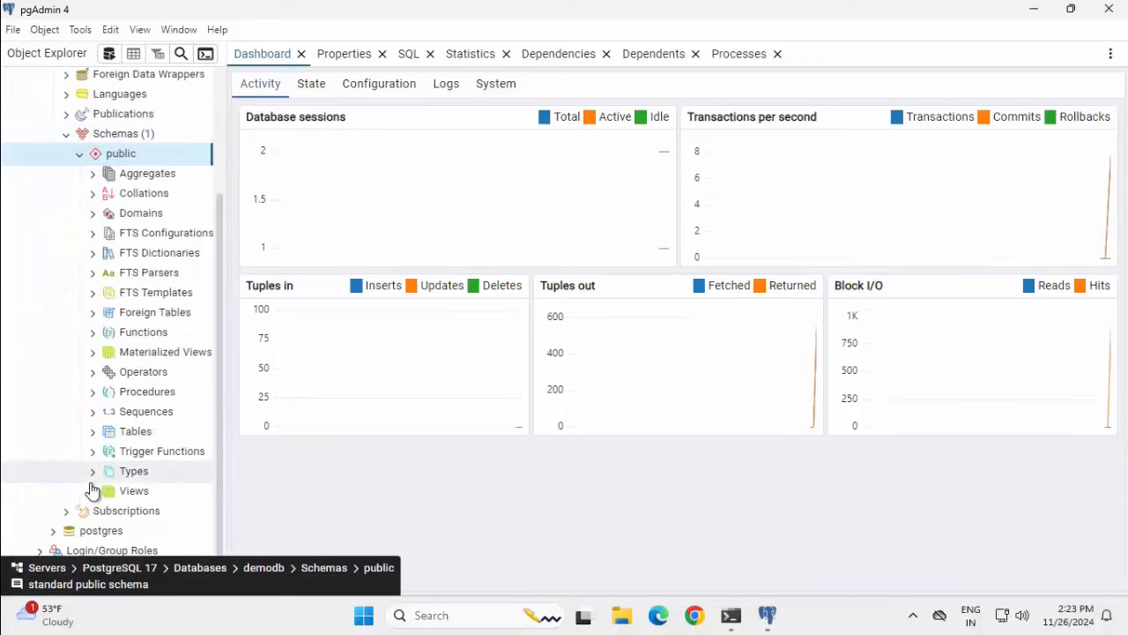
{"action": "left_click", "coordinate": [92, 431]}
{"action": "left_click", "coordinate": [173, 451]}
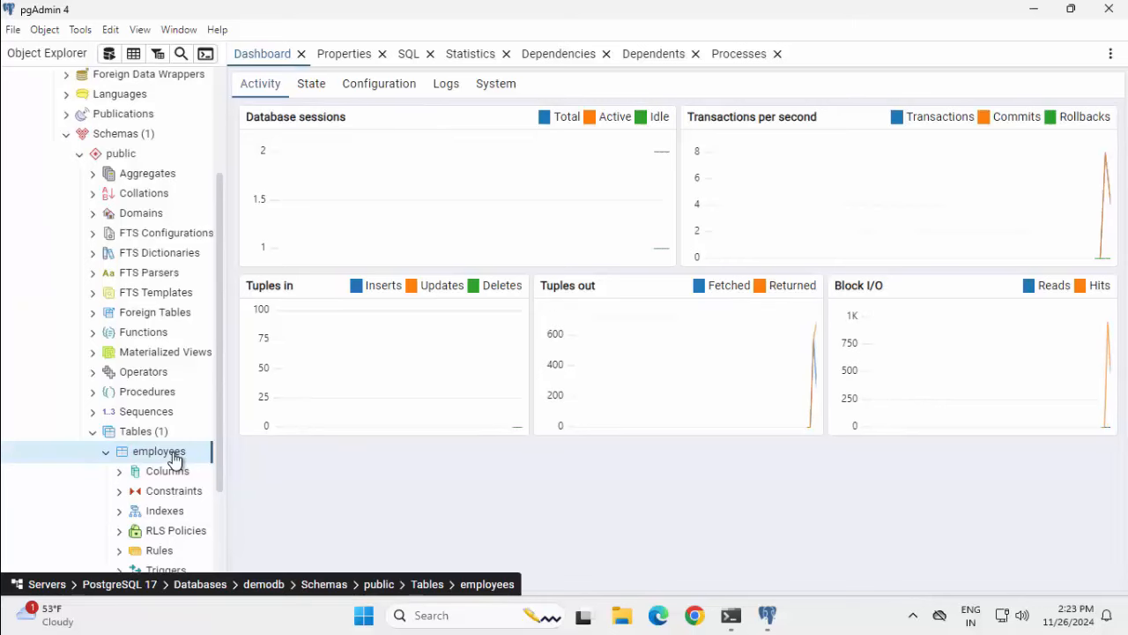
{"action": "scroll", "coordinate": [177, 458], "scroll_direction": "up", "scroll_amount": 3}
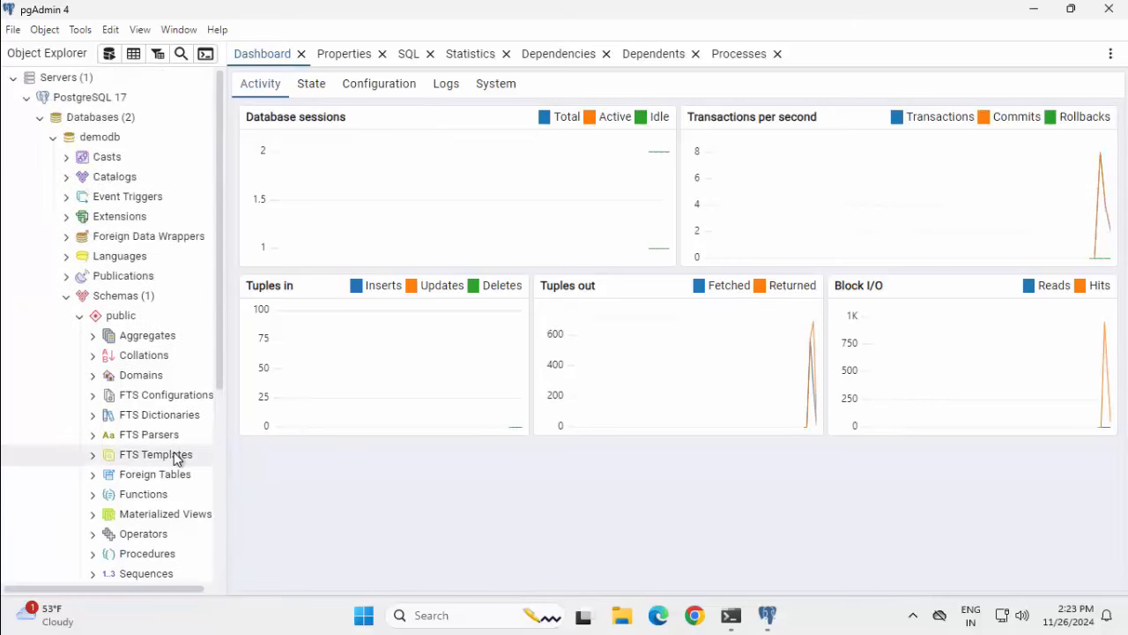
{"action": "left_click", "coordinate": [39, 118]}
{"action": "left_click", "coordinate": [100, 97]}
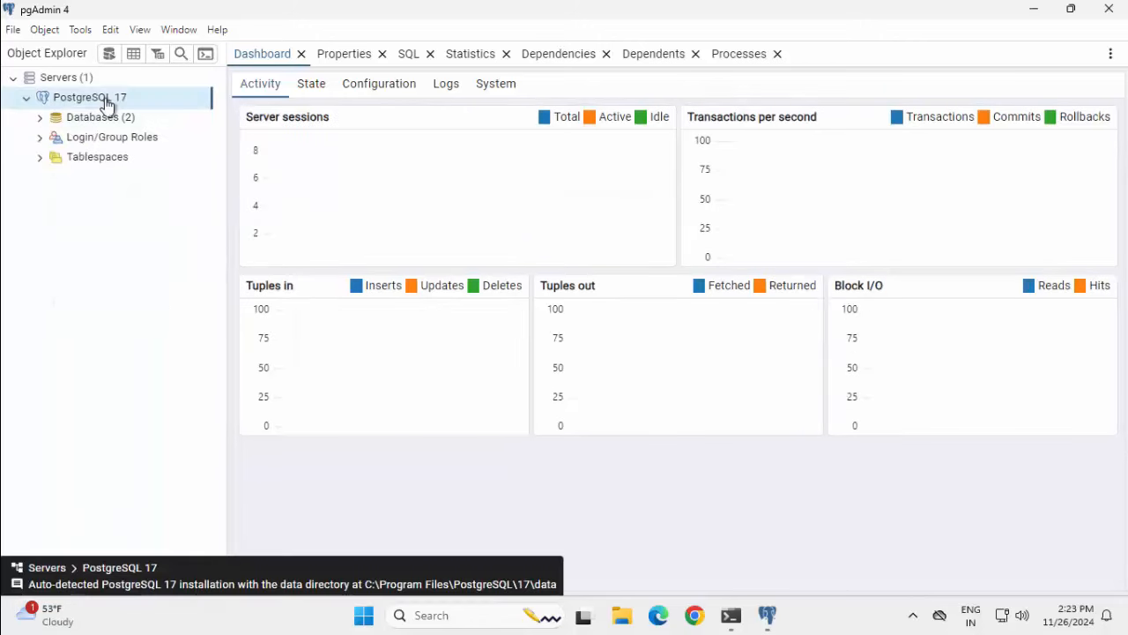
Create database demodb2 (owner postgres, UTF8), reviewing its Definition and SQL before saving
{"action": "left_click", "coordinate": [115, 121]}
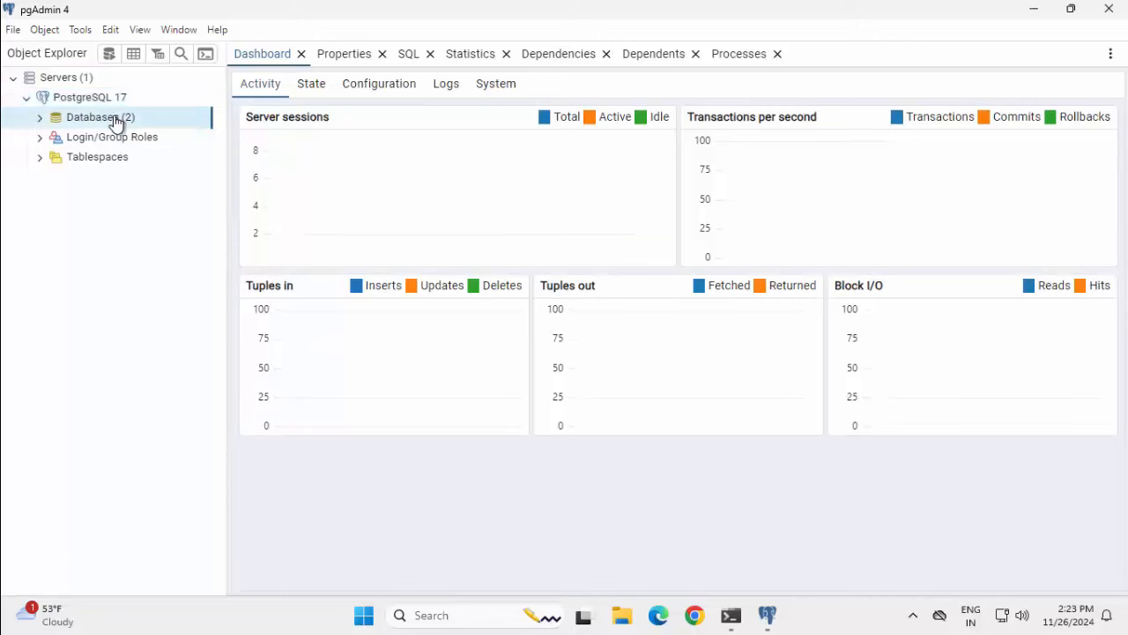
{"action": "right_click", "coordinate": [115, 121]}
{"action": "mouse_move", "coordinate": [214, 134]}
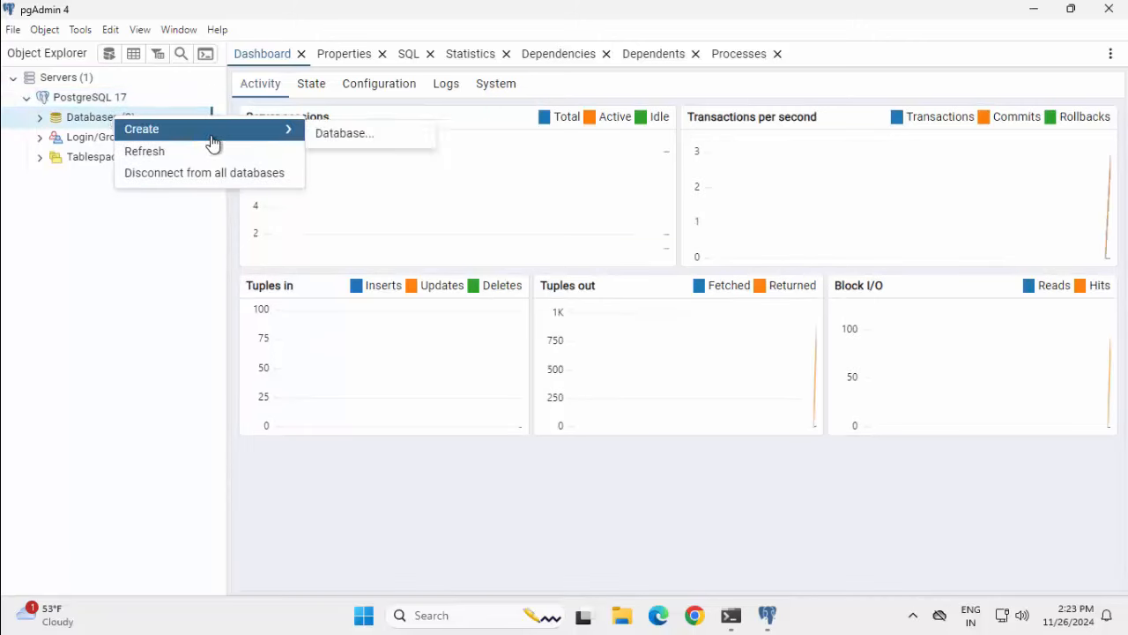
{"action": "left_click", "coordinate": [328, 134]}
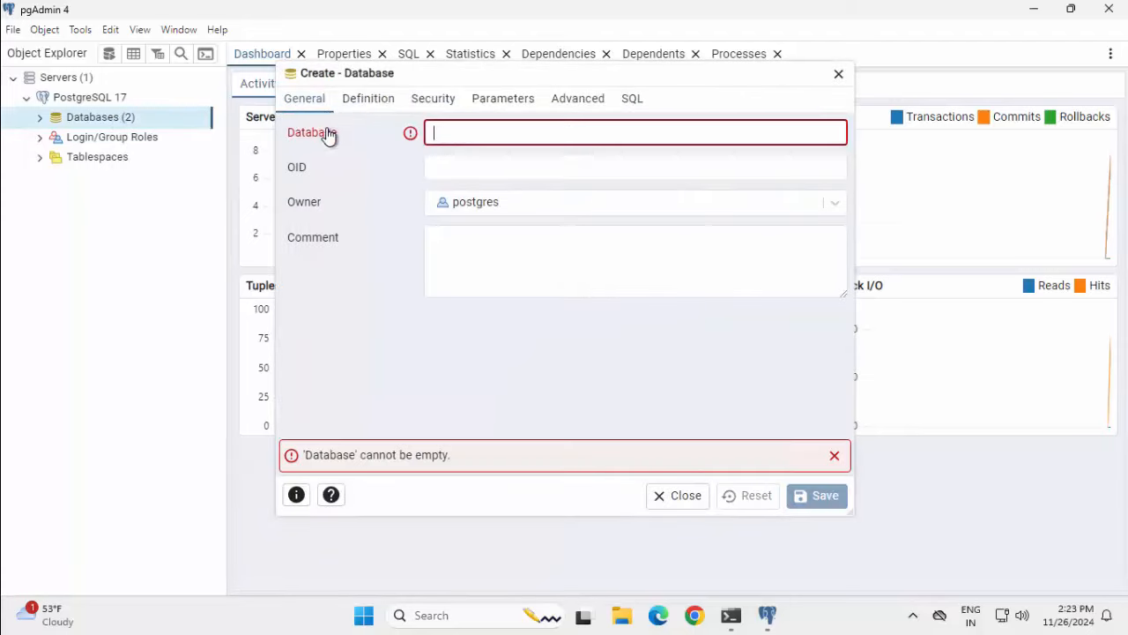
{"action": "type", "text": "demodb2"}
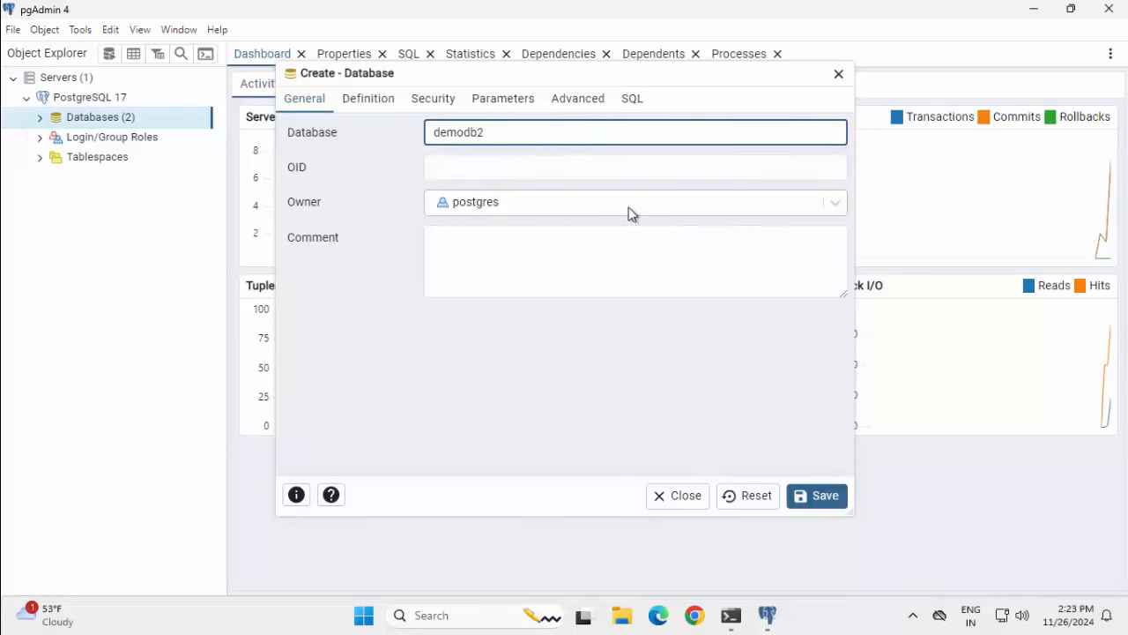
{"action": "left_click", "coordinate": [366, 114]}
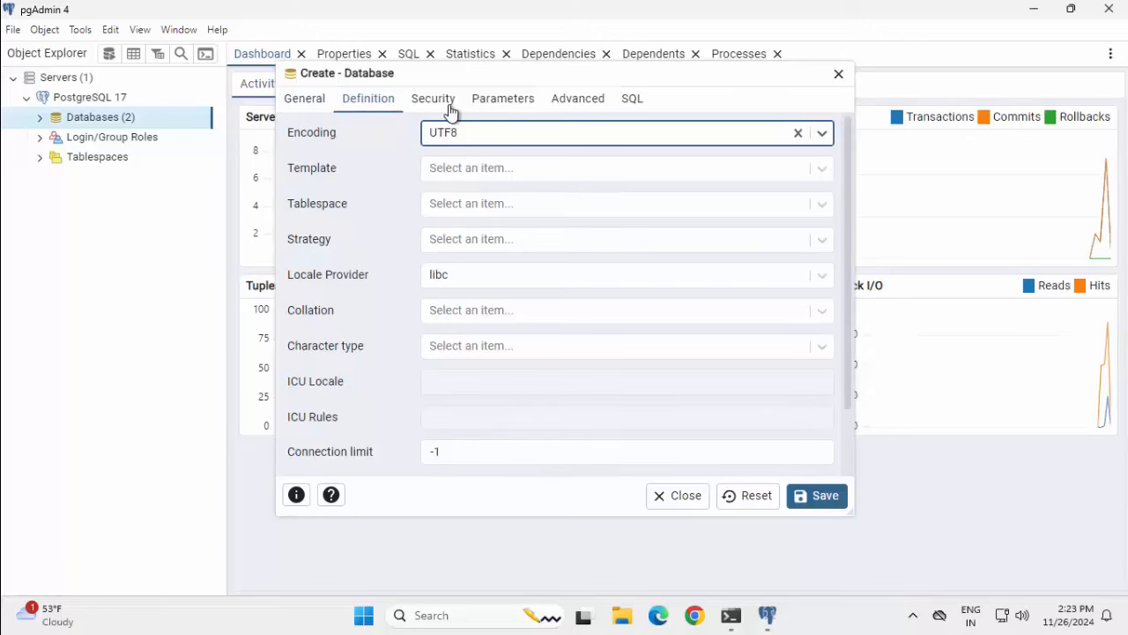
{"action": "left_click", "coordinate": [635, 102]}
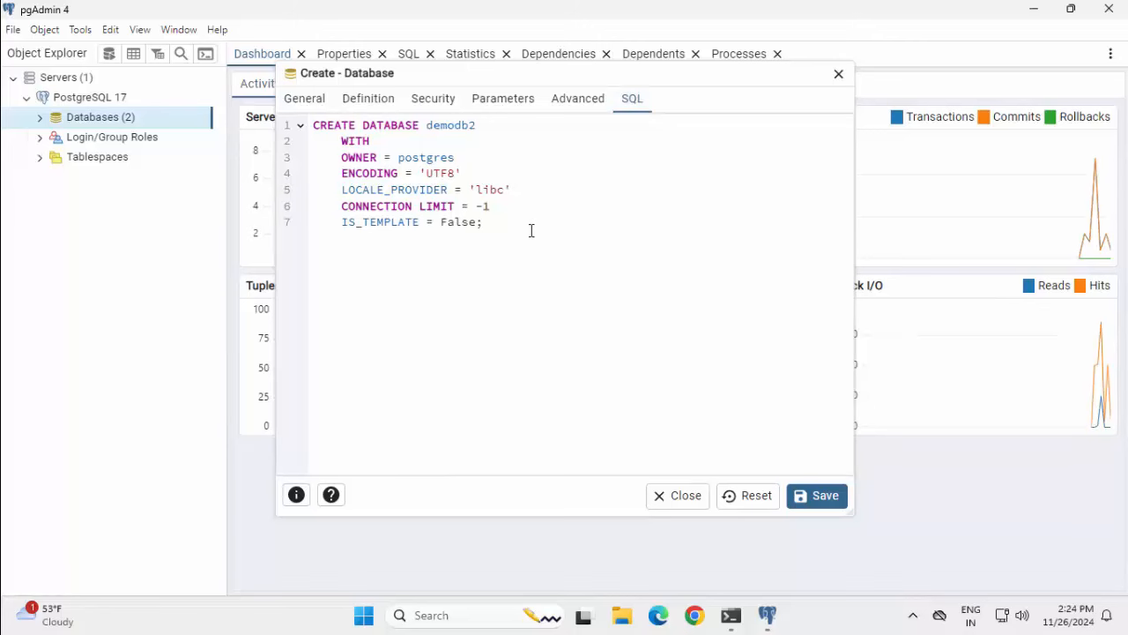
{"action": "left_click", "coordinate": [817, 495]}
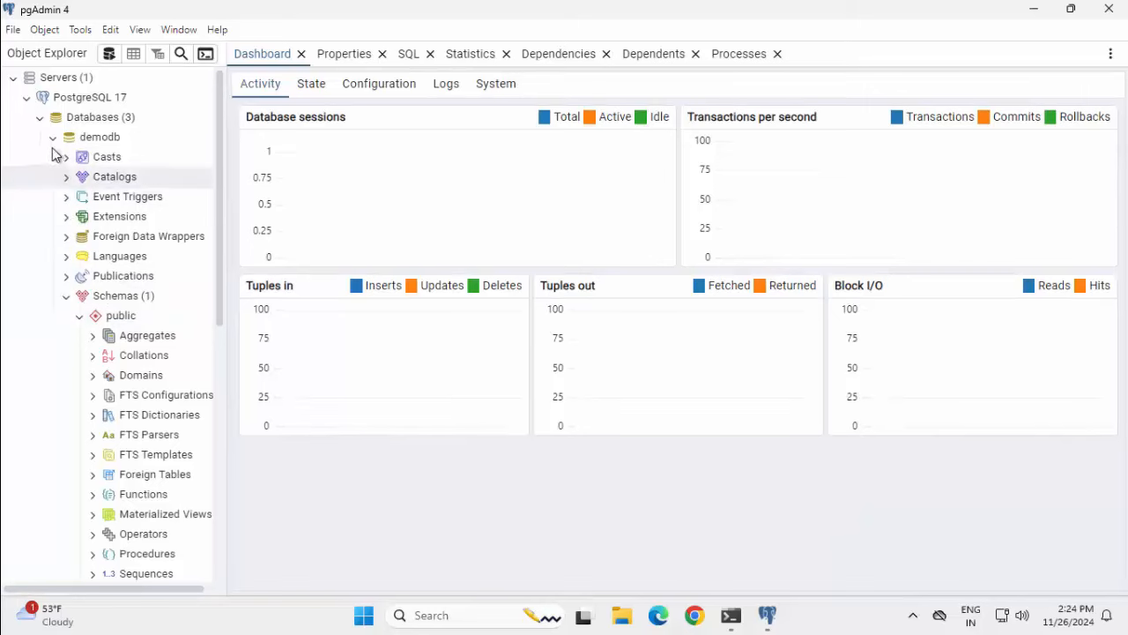
Collapse demodb, expand demodb2 > Schemas > public > Tables, and bring up the Tables actions
{"action": "left_click", "coordinate": [52, 143]}
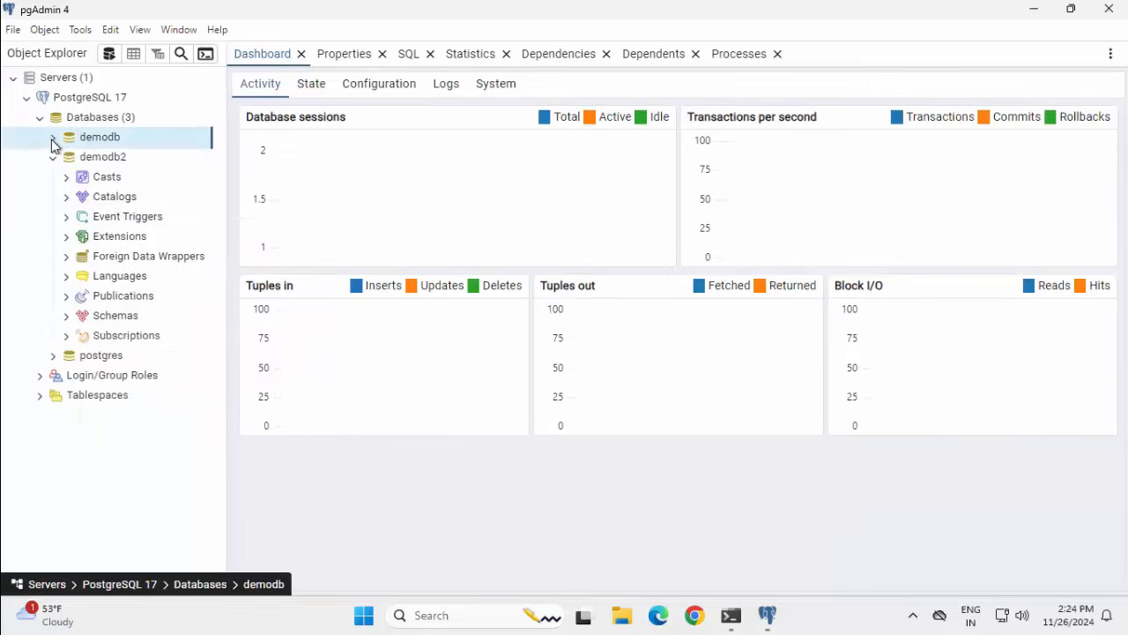
{"action": "left_click", "coordinate": [68, 321]}
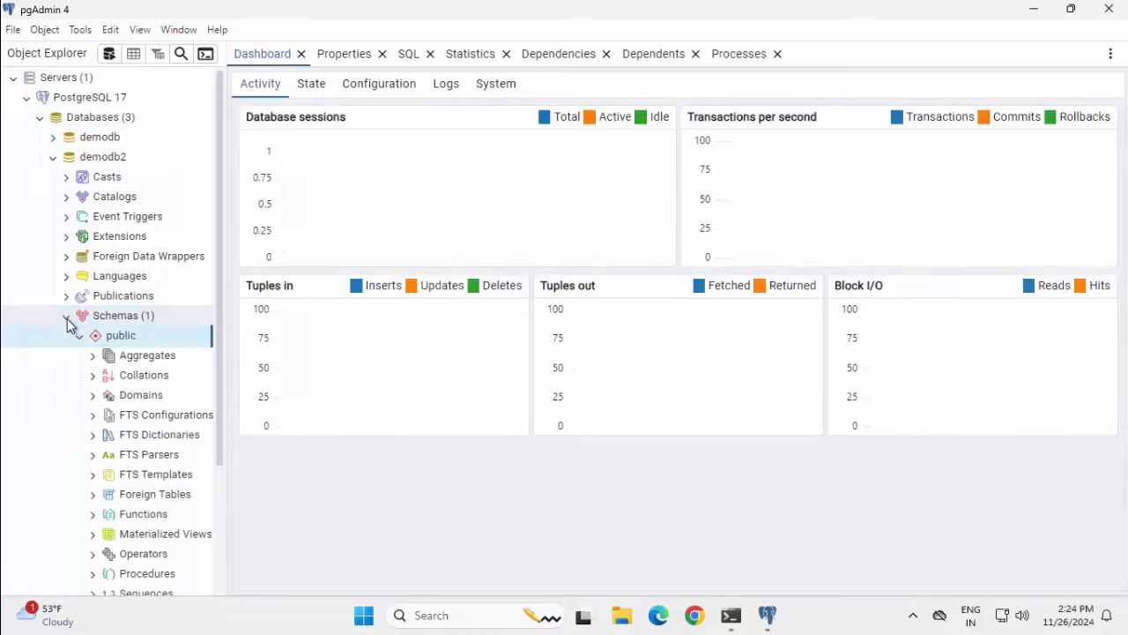
{"action": "scroll", "coordinate": [198, 524], "scroll_direction": "down", "scroll_amount": 2}
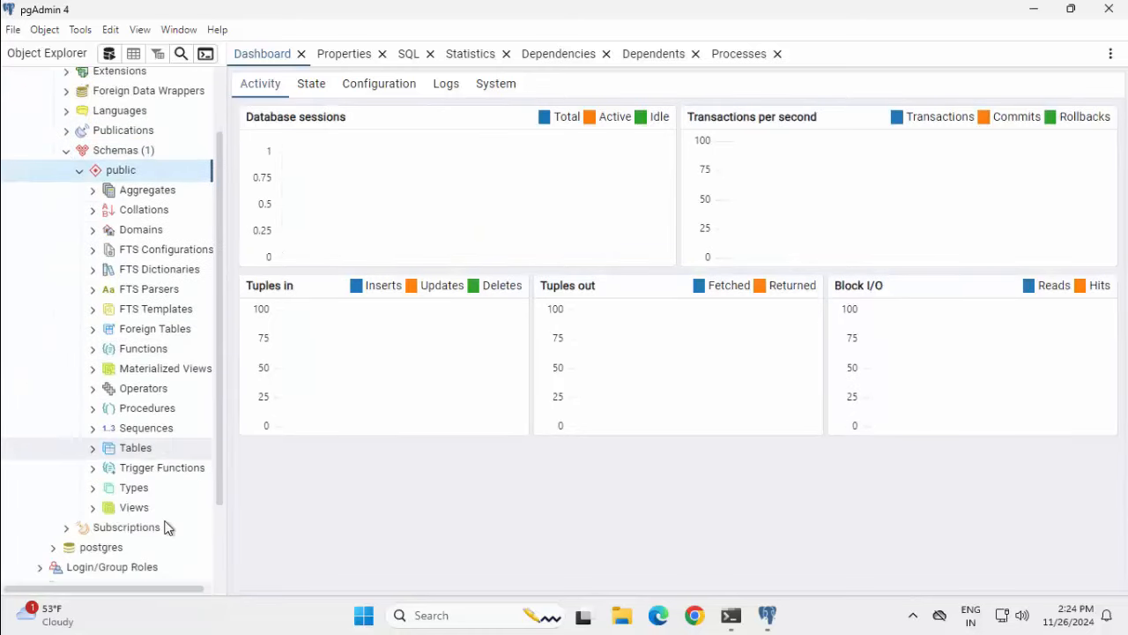
{"action": "left_click", "coordinate": [95, 449]}
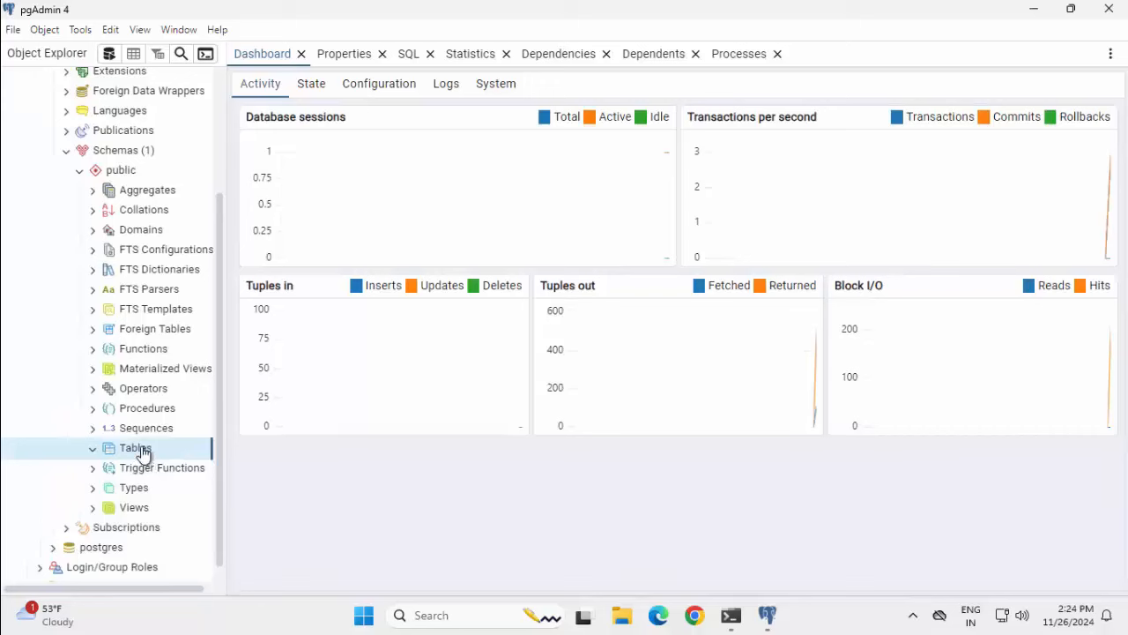
{"action": "right_click", "coordinate": [143, 451]}
{"action": "mouse_move", "coordinate": [225, 470]}
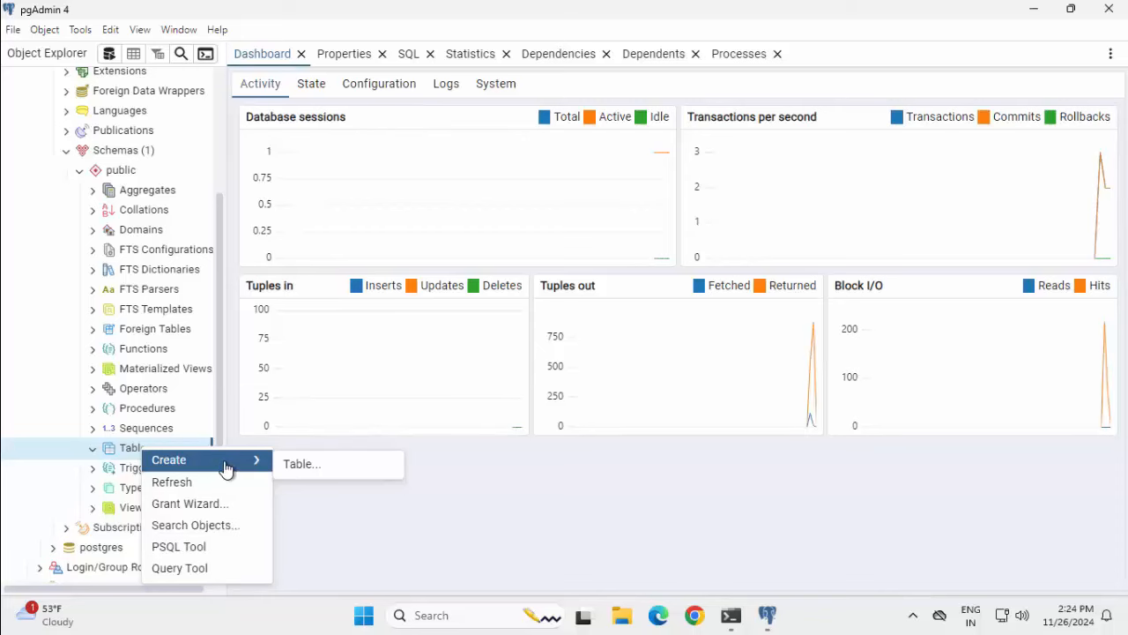
In demodb2's Query Tool, run CREATE TABLE customers, then the INSERT adding two customers
{"action": "left_click", "coordinate": [180, 568]}
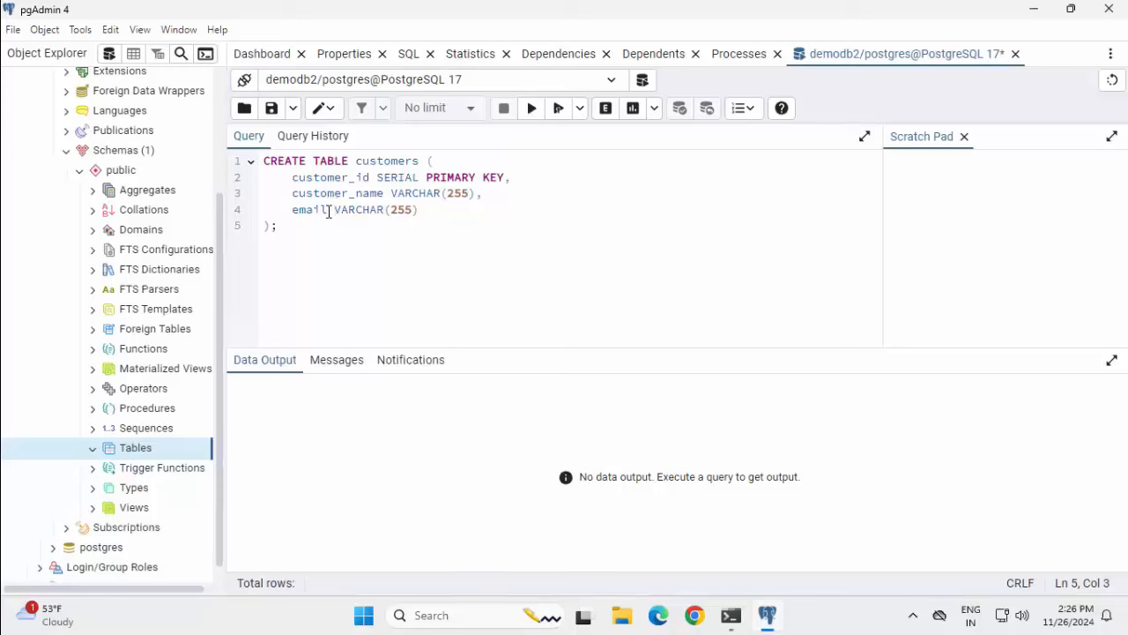
{"action": "left_click", "coordinate": [533, 111]}
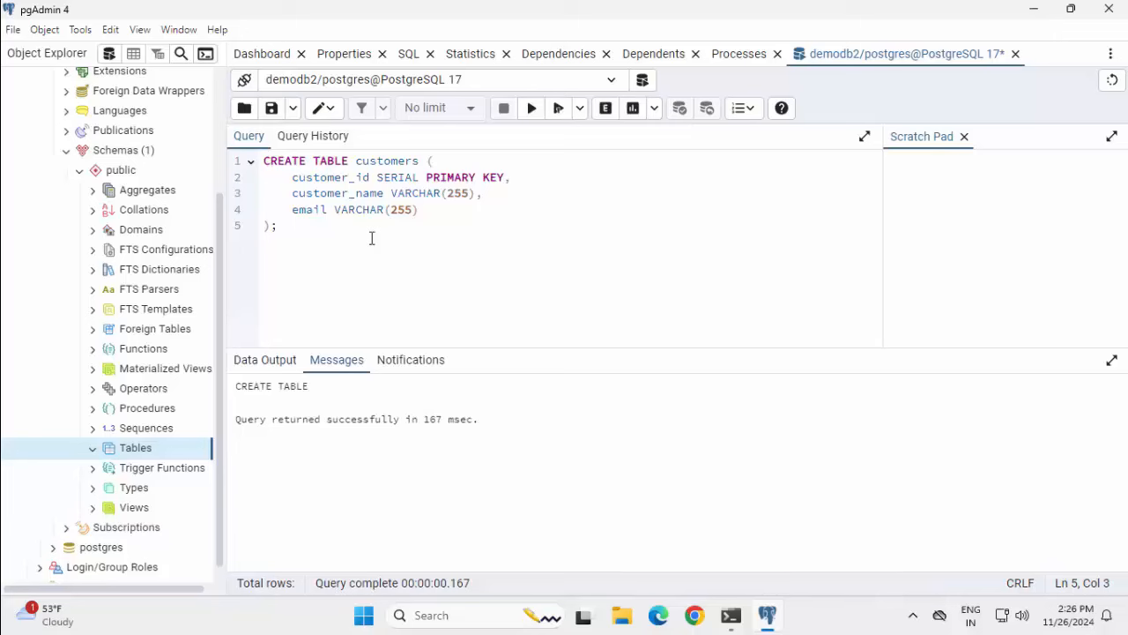
{"action": "key", "text": "ctrl+v"}
{"action": "left_click", "coordinate": [265, 257], "text": "shift"}
{"action": "key", "text": "F5"}
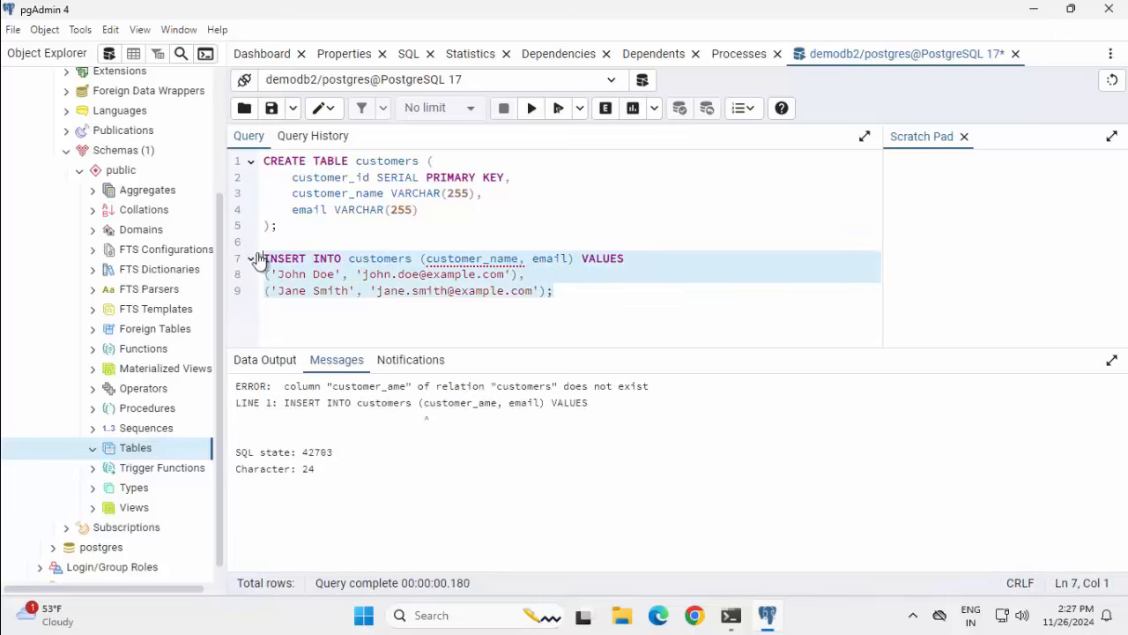
{"action": "left_click", "coordinate": [533, 112]}
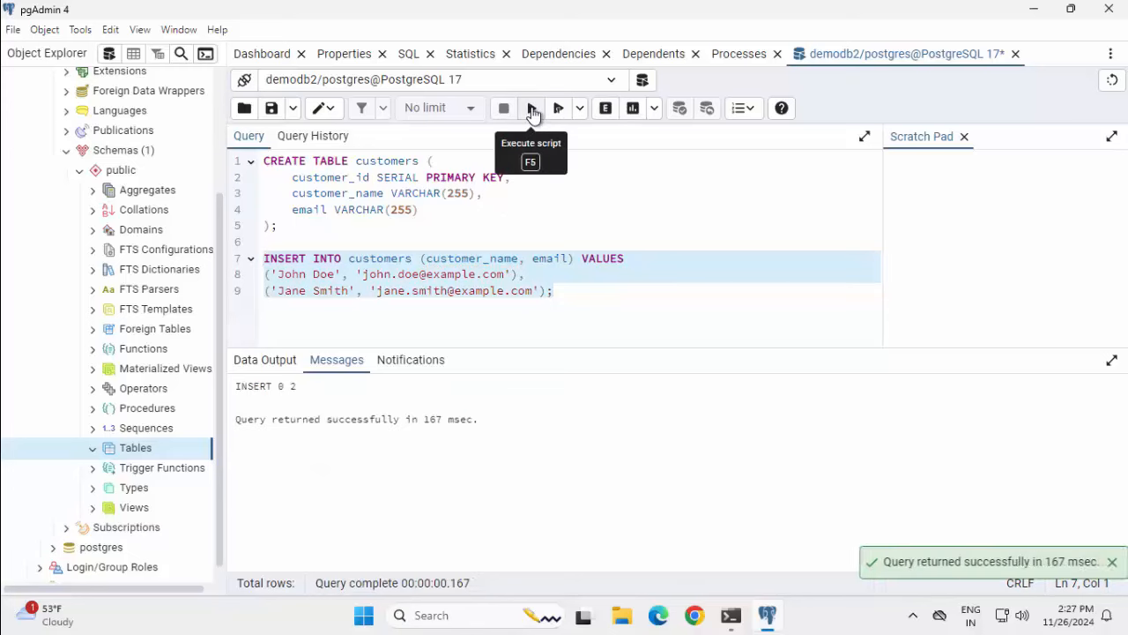
Refresh demodb2's Tables and view all rows of customers, showing ids 1 and 2
{"action": "right_click", "coordinate": [139, 454]}
{"action": "left_click", "coordinate": [179, 487]}
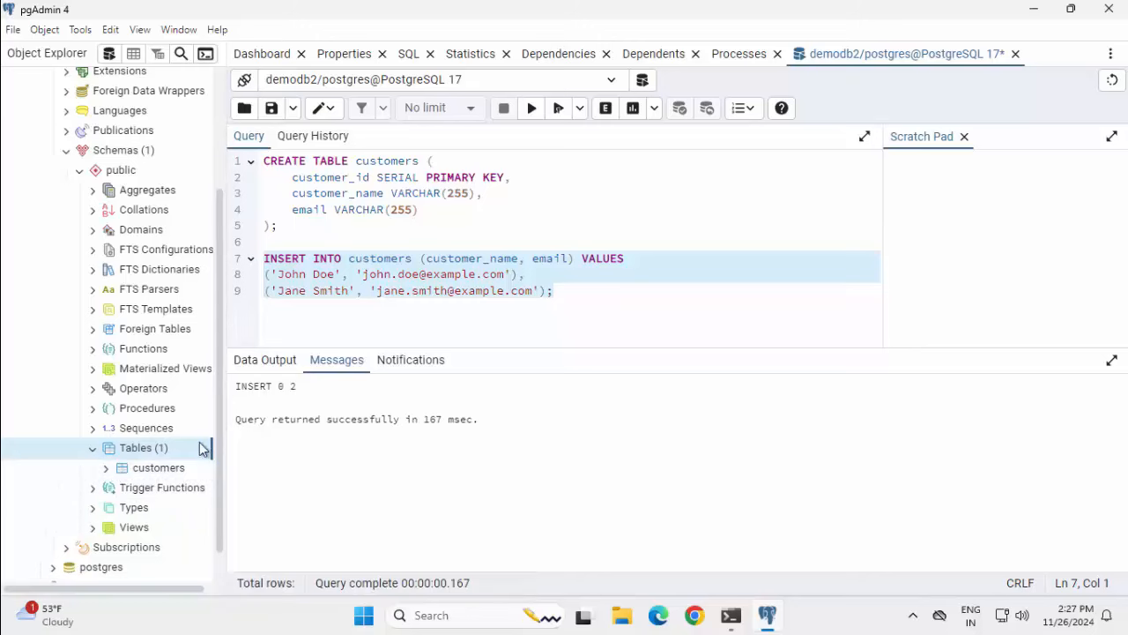
{"action": "right_click", "coordinate": [176, 474]}
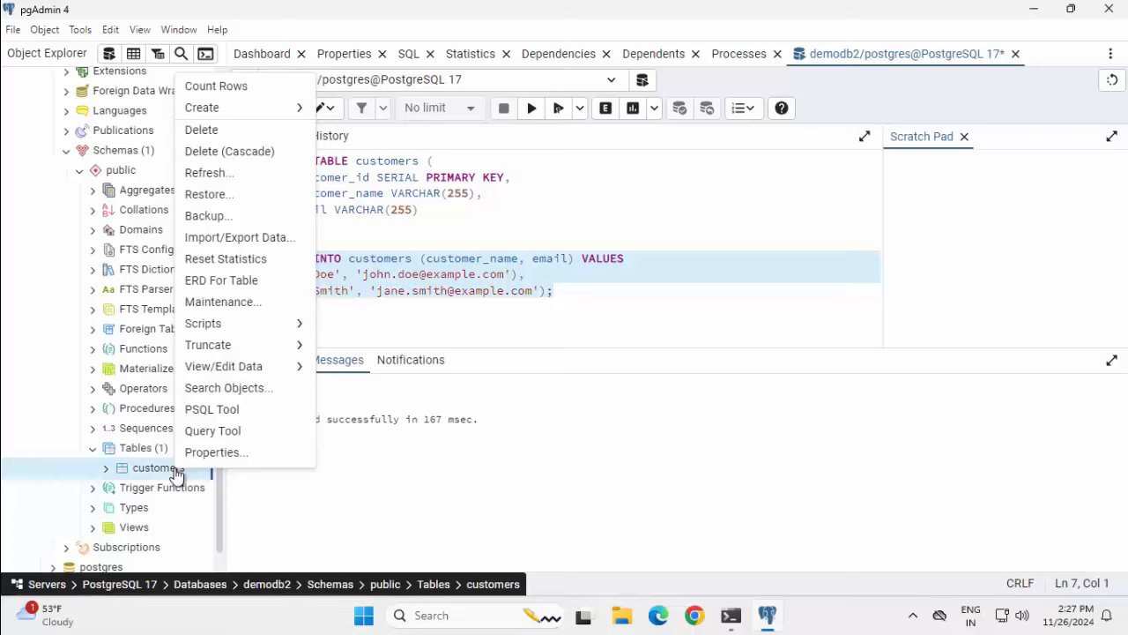
{"action": "mouse_move", "coordinate": [217, 371]}
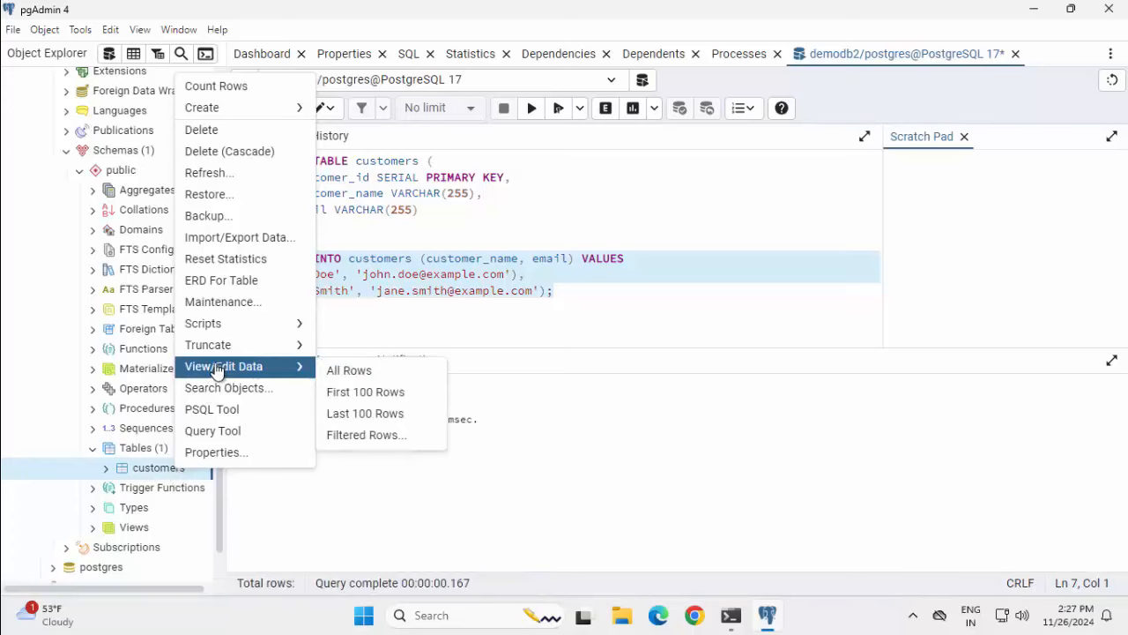
{"action": "left_click", "coordinate": [351, 370]}
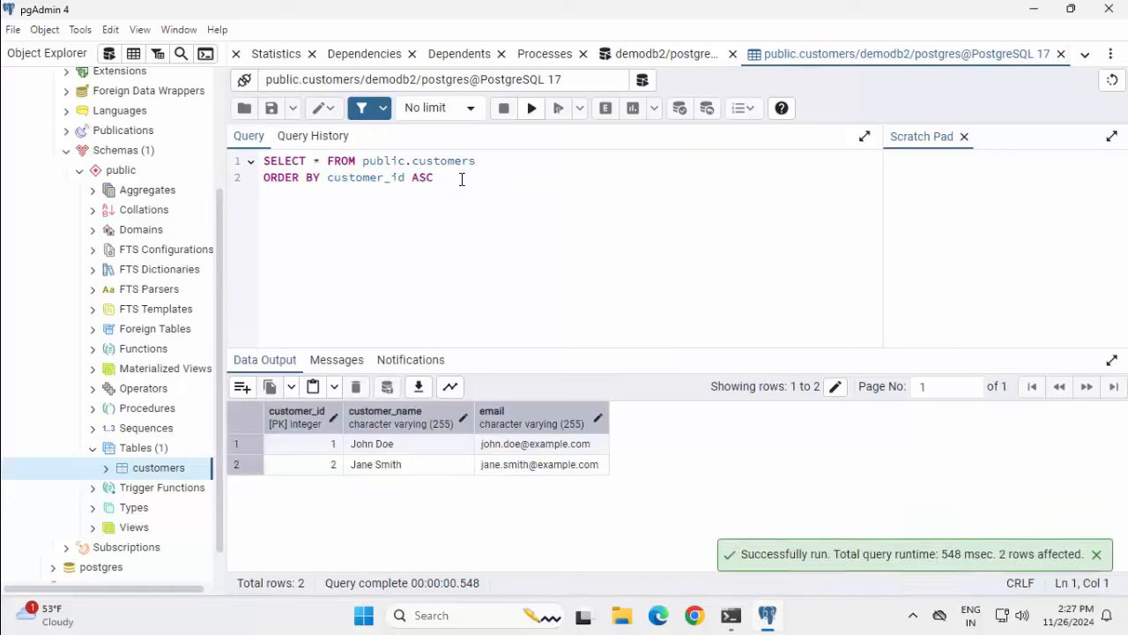
{"action": "left_click", "coordinate": [269, 155]}
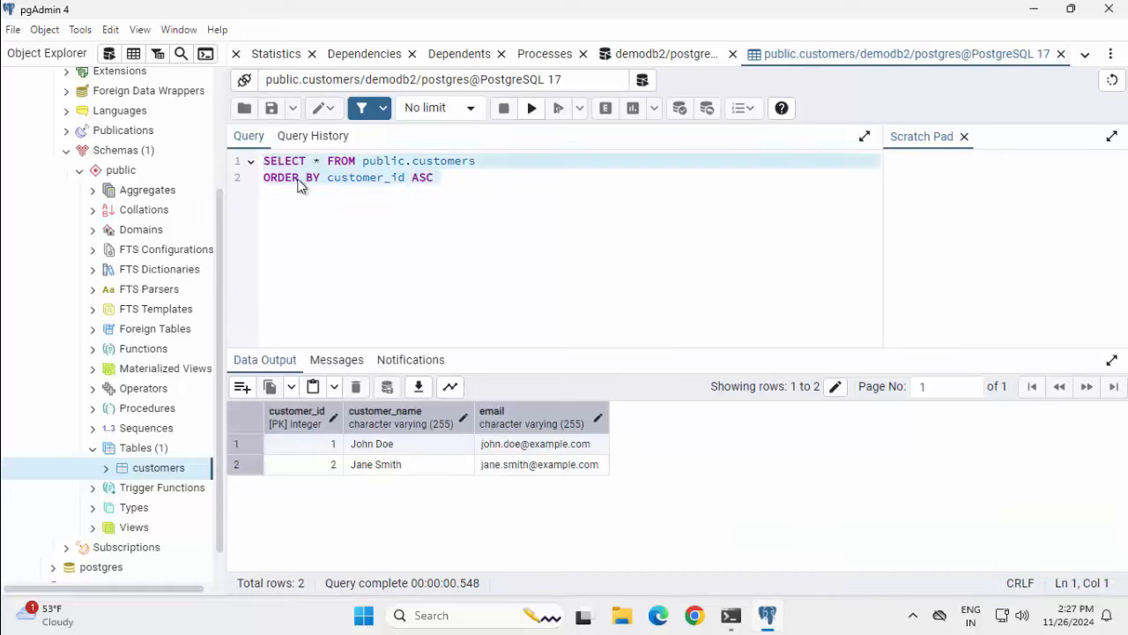